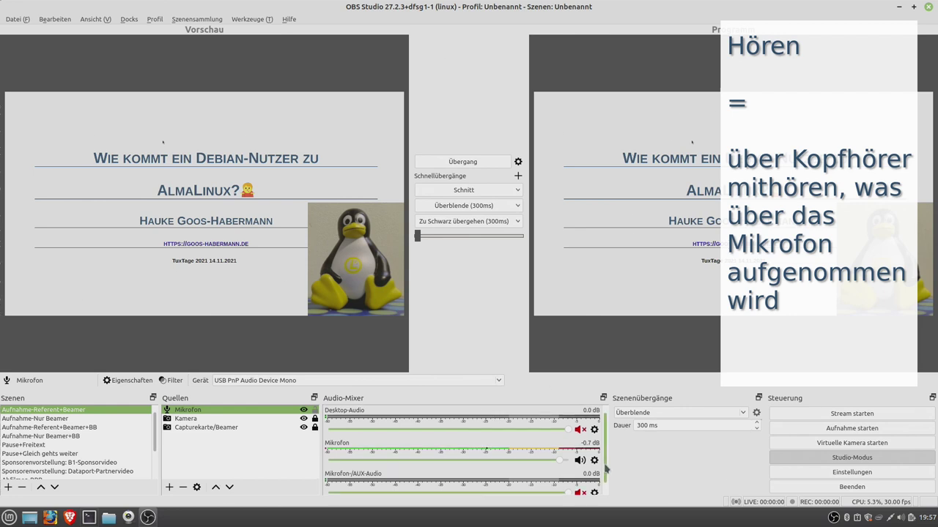
# - Open the advanced audio properties from the Mikrofon source, then reposition and enlarge the window to show the track assignments
pyautogui.scroll(-1, 606, 468)
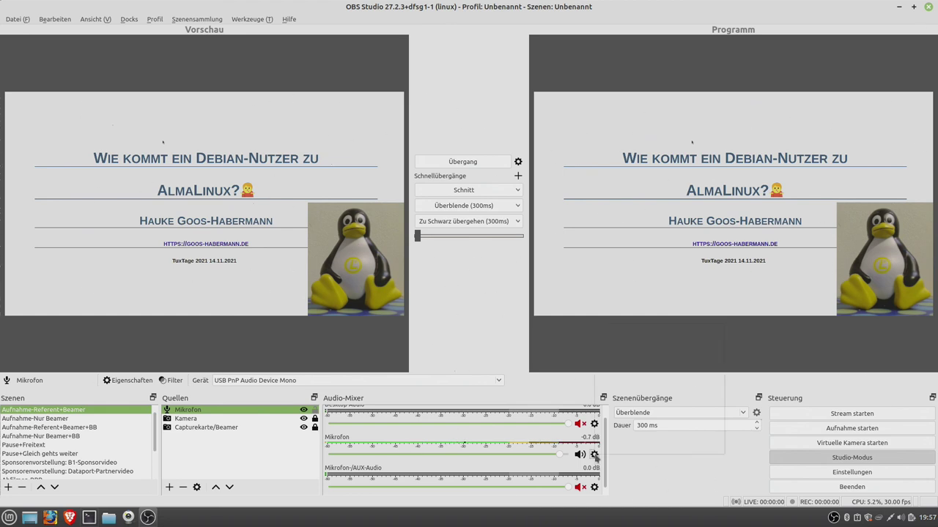
pyautogui.click(594, 455)
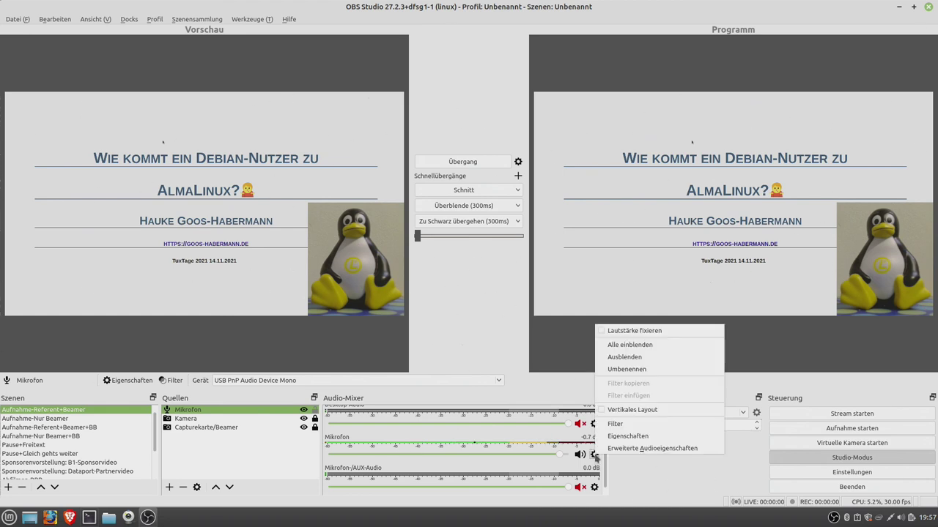
pyautogui.click(633, 449)
pyautogui.moveTo(366, 151); pyautogui.dragTo(289, 151)
pyautogui.moveTo(656, 320); pyautogui.dragTo(876, 285)
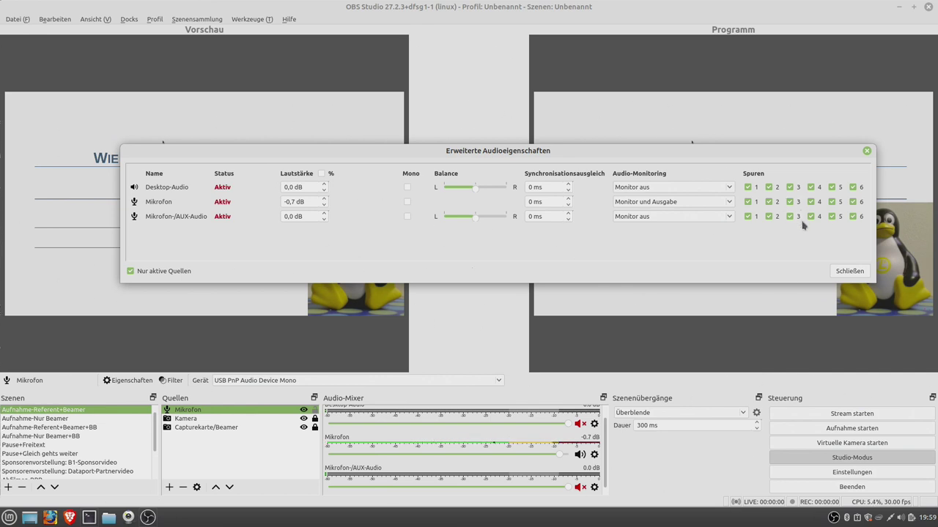
# - Limit Desktop-Audio to track 1 by disabling tracks 2 to 6
pyautogui.click(768, 188)
pyautogui.click(791, 189)
pyautogui.click(810, 188)
pyautogui.click(831, 187)
pyautogui.click(854, 187)
# - Limit the Mikrofon source to track 2 by disabling tracks 1 and 3 to 6
pyautogui.click(749, 202)
pyautogui.click(790, 202)
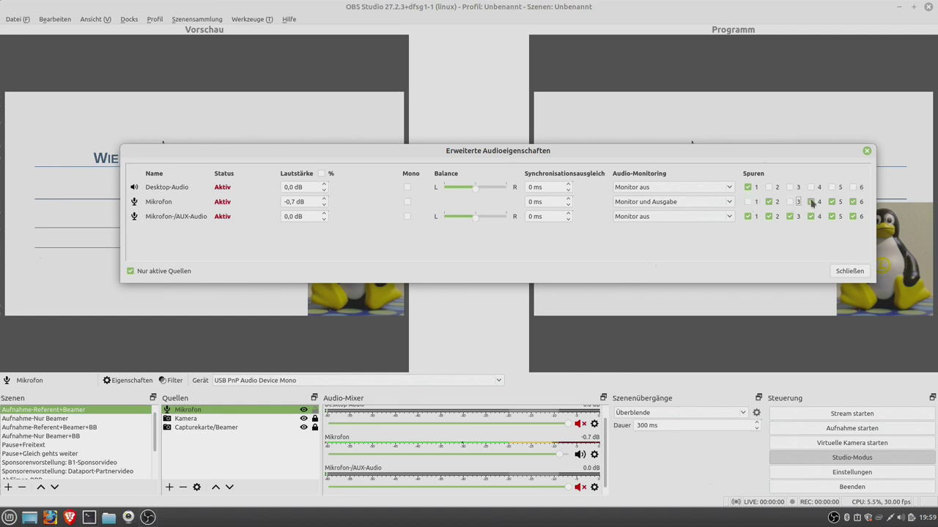
pyautogui.click(810, 202)
pyautogui.click(832, 202)
pyautogui.click(853, 203)
# - Re-enable tracks 2 to 6 for Desktop-Audio and tracks 1 and 3 to 6 for Mikrofon
pyautogui.click(768, 187)
pyautogui.click(789, 187)
pyautogui.click(811, 187)
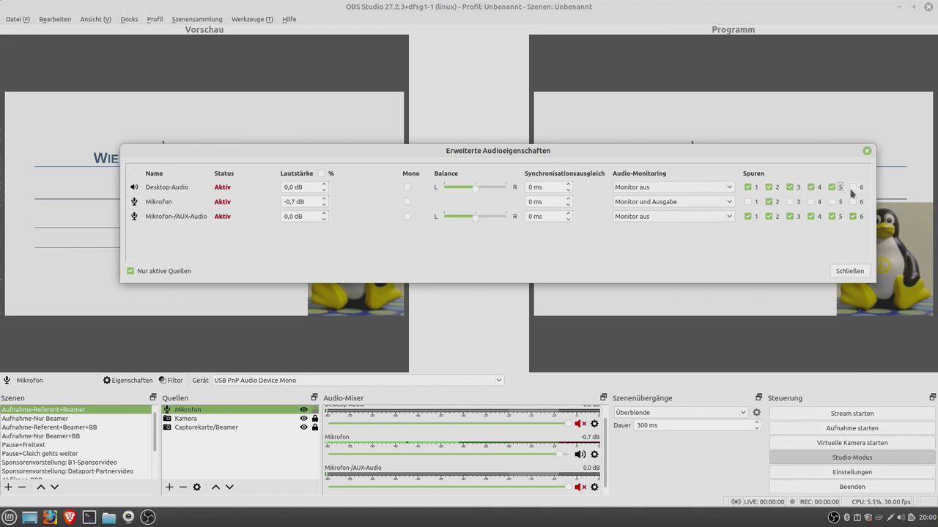
pyautogui.click(852, 187)
pyautogui.click(853, 203)
pyautogui.click(834, 202)
pyautogui.click(811, 203)
pyautogui.click(790, 202)
pyautogui.click(748, 202)
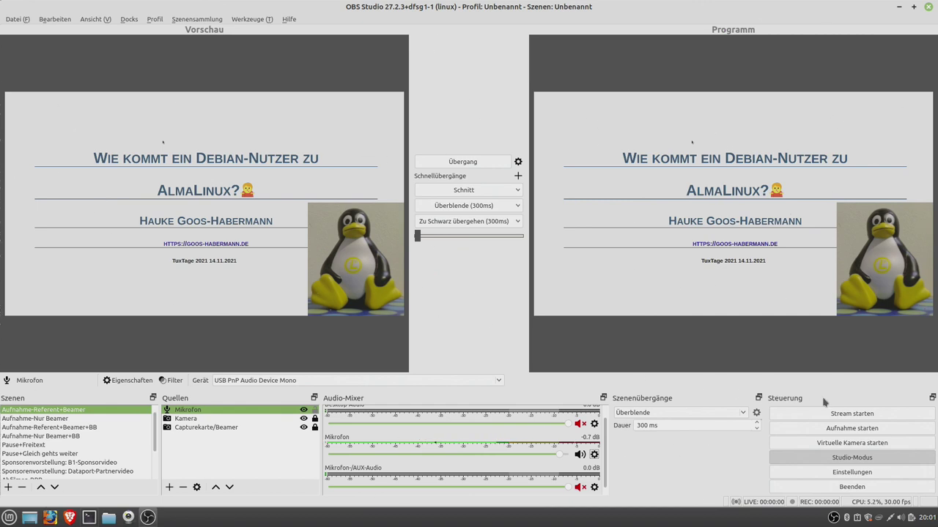
# - Try to start the live stream, dismiss the connection message, and end the recording
pyautogui.click(894, 418)
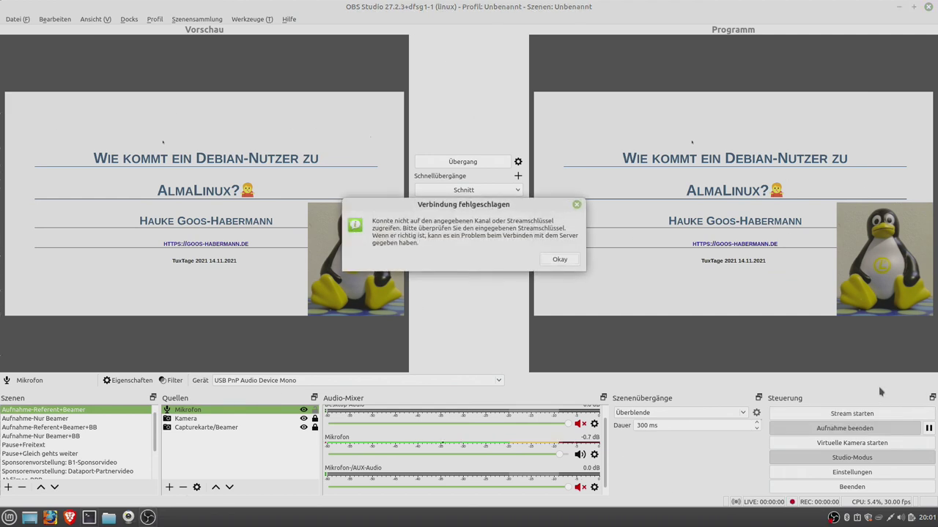
pyautogui.click(559, 260)
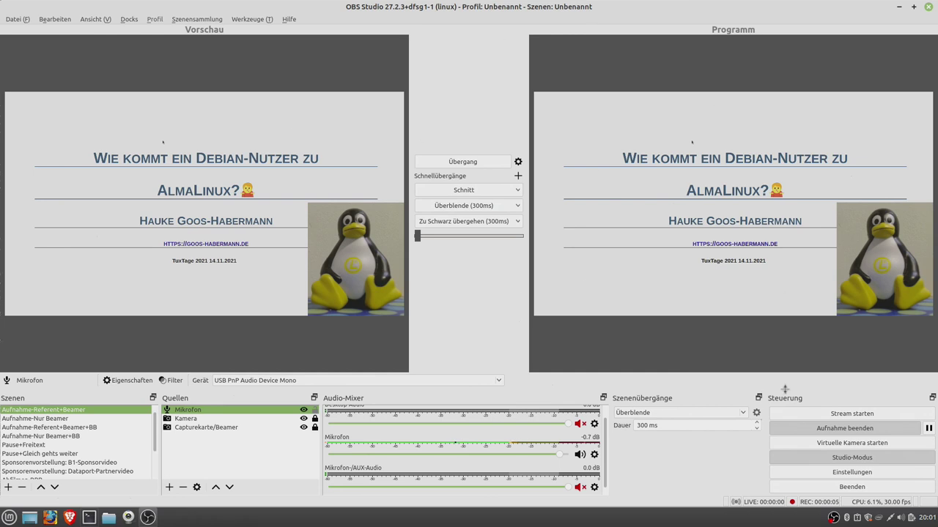
pyautogui.click(797, 438)
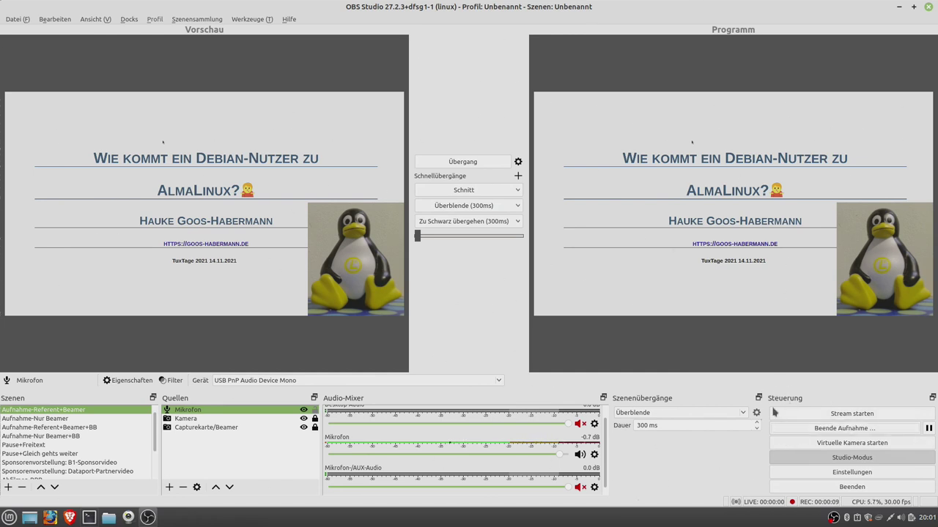
# - Start the live stream again and end it after a test run
pyautogui.click(831, 417)
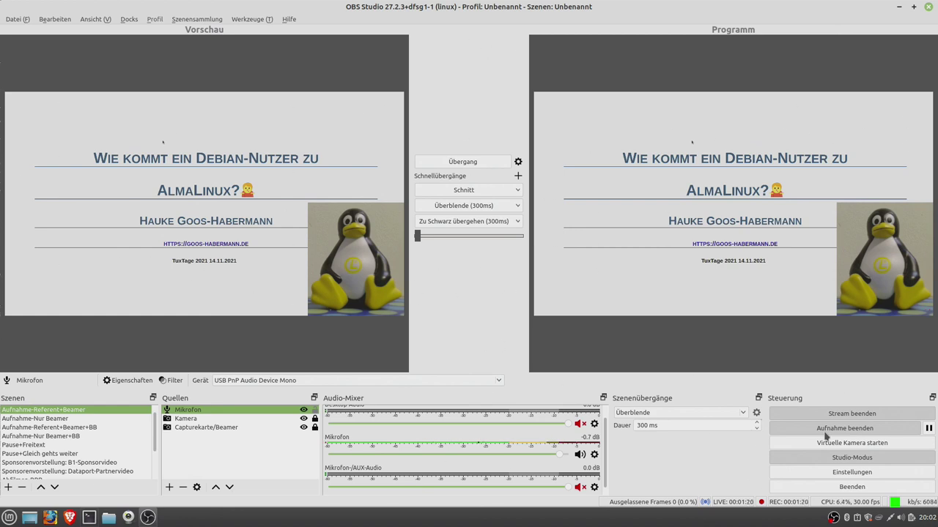
pyautogui.click(900, 415)
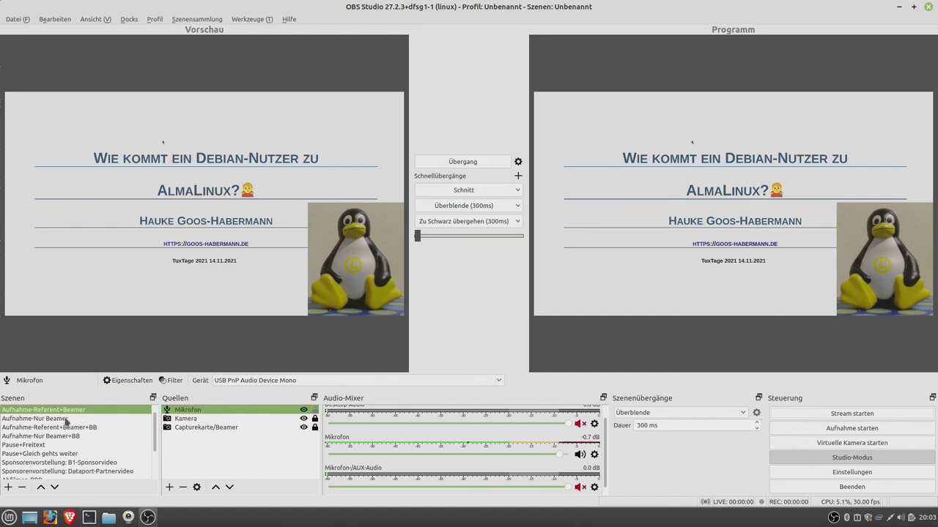
# - Preview the Aufnahme-Nur Beamer scene and the Aufnahme-Referent+Beamer+BB scene
pyautogui.click(66, 419)
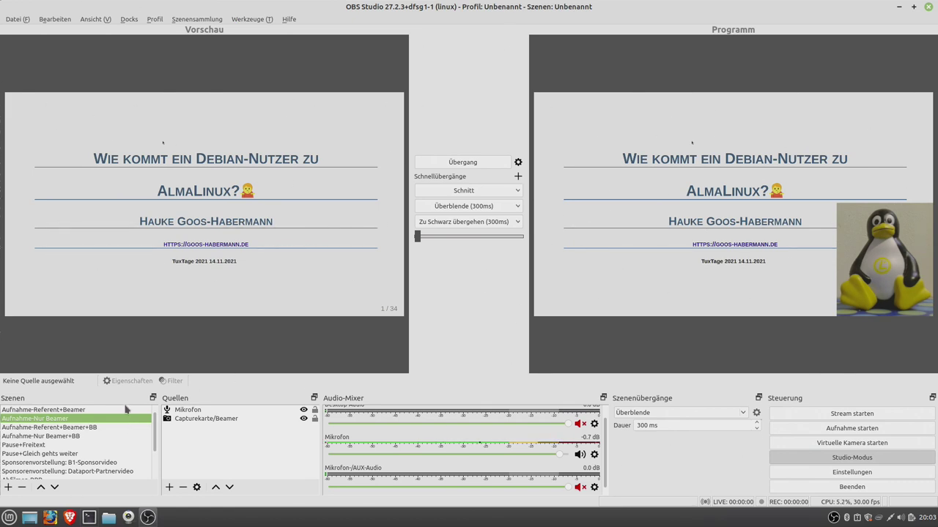
pyautogui.click(91, 427)
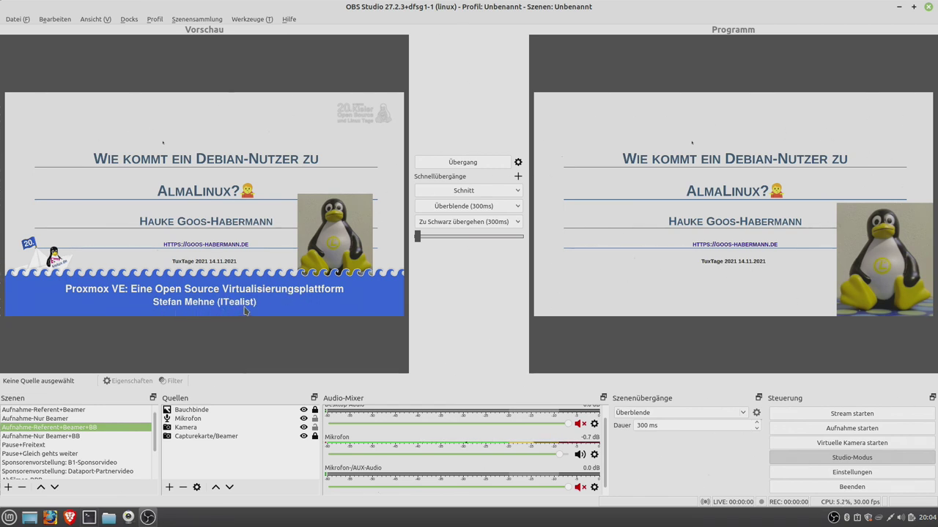
# - In the Aufnahme-Nur Beamer+BB scene, change the Bauchbinde source's image file to SSH_Tunnel_und_mehr.png
pyautogui.click(63, 437)
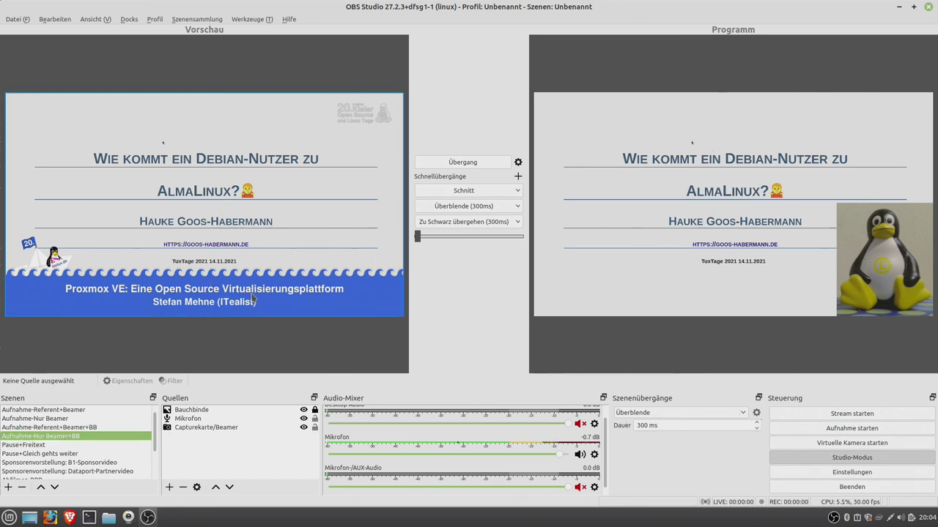
pyautogui.click(197, 411)
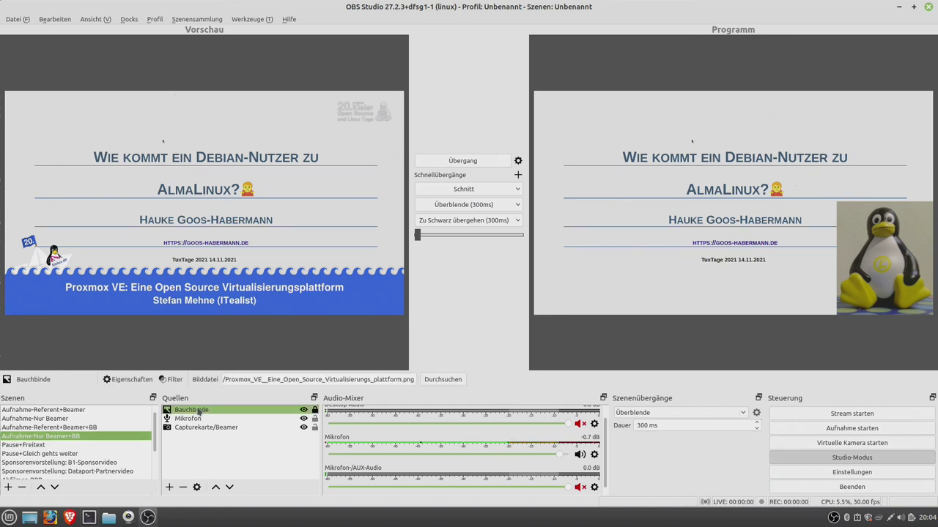
pyautogui.click(443, 380)
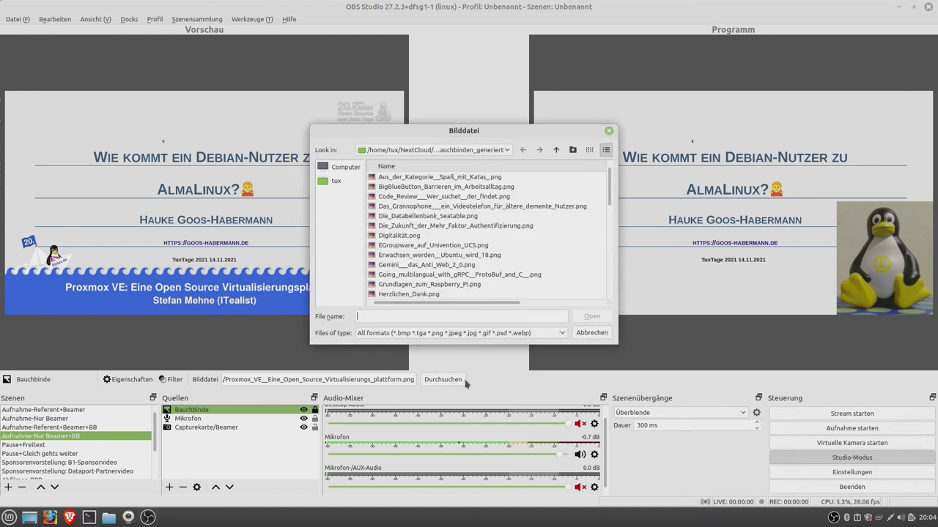
pyautogui.scroll(-6, 534, 192)
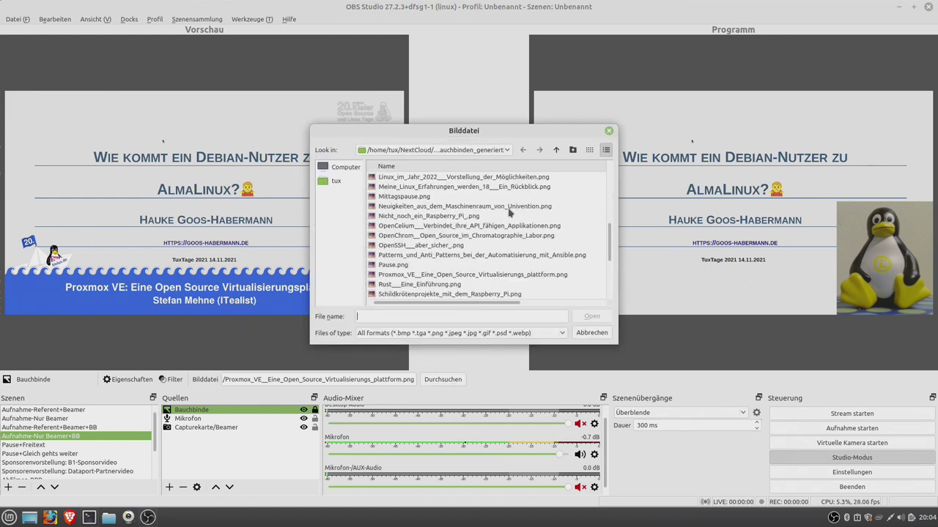
pyautogui.scroll(-2, 511, 212)
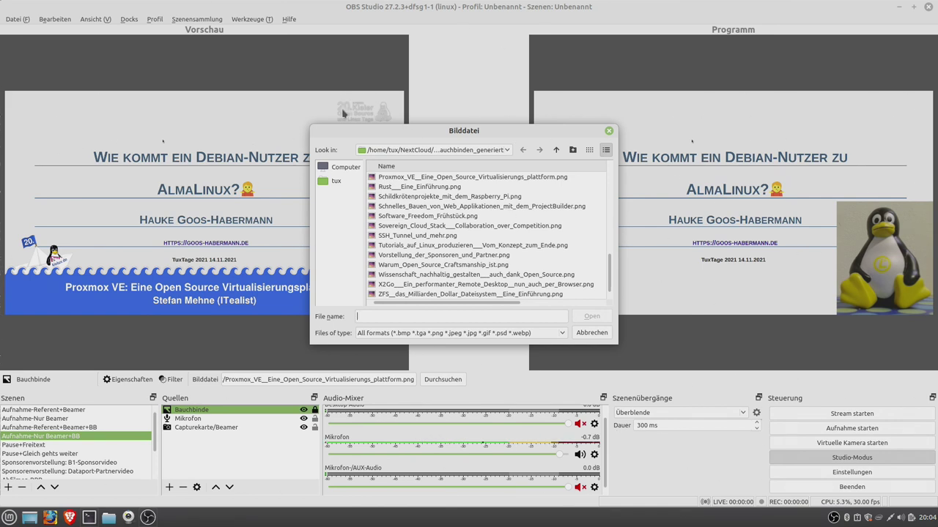
pyautogui.moveTo(436, 137); pyautogui.dragTo(444, 214)
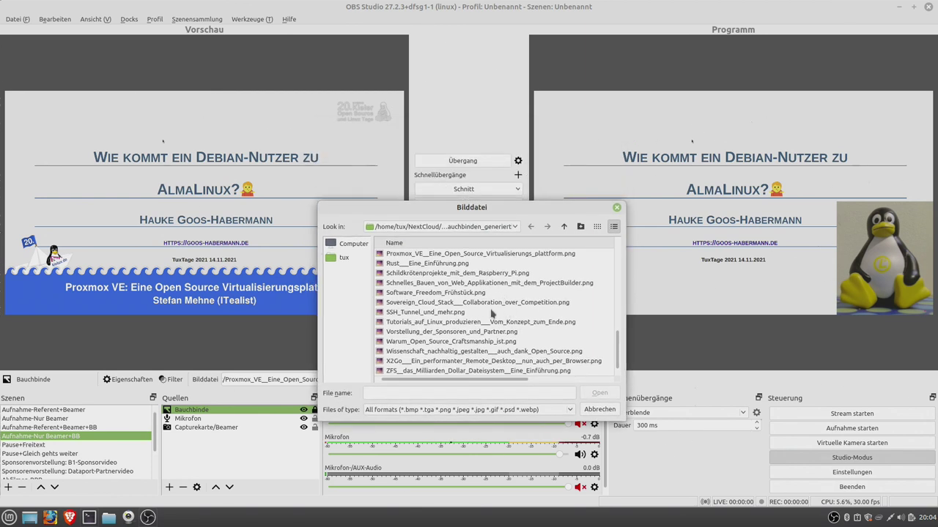
pyautogui.click(455, 313)
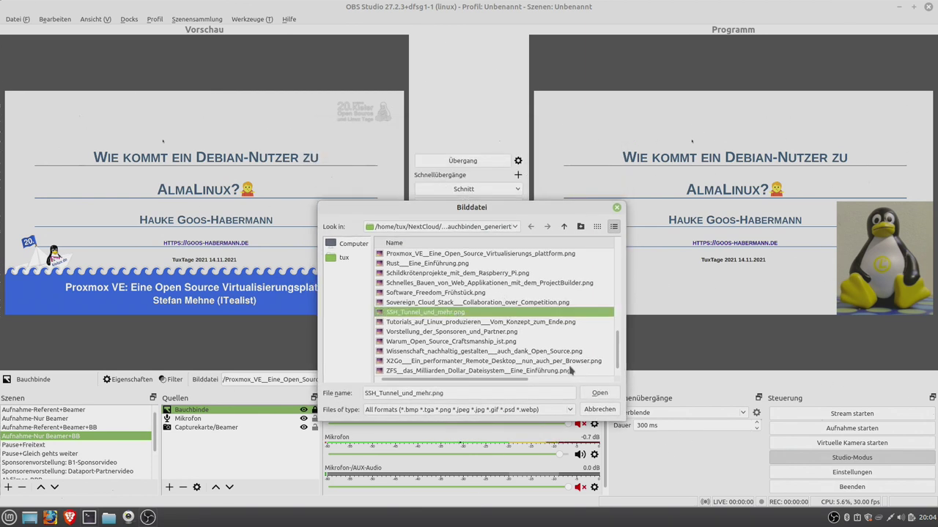
pyautogui.click(601, 394)
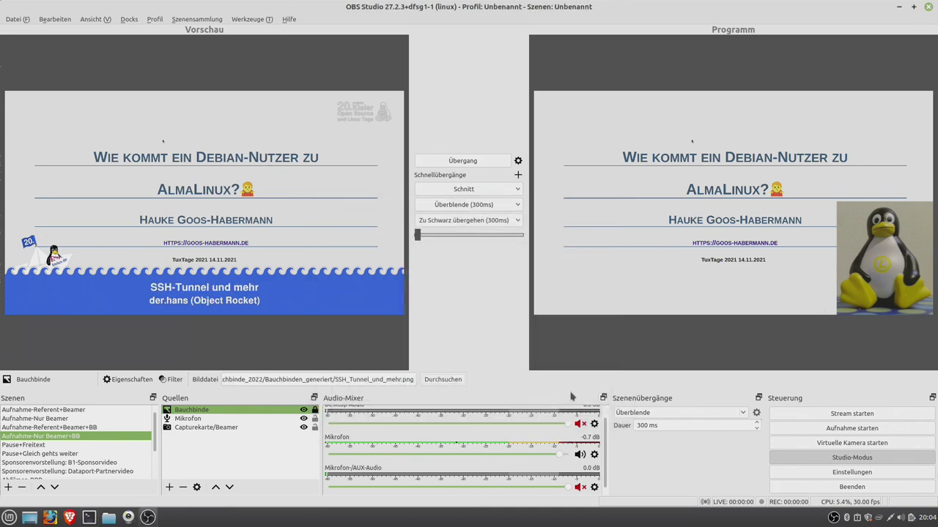
# - Transition the banner scene to the program output, followed by Pause+Gleich gehts weiter, and bring its music source into view in the mixer
pyautogui.click(464, 159)
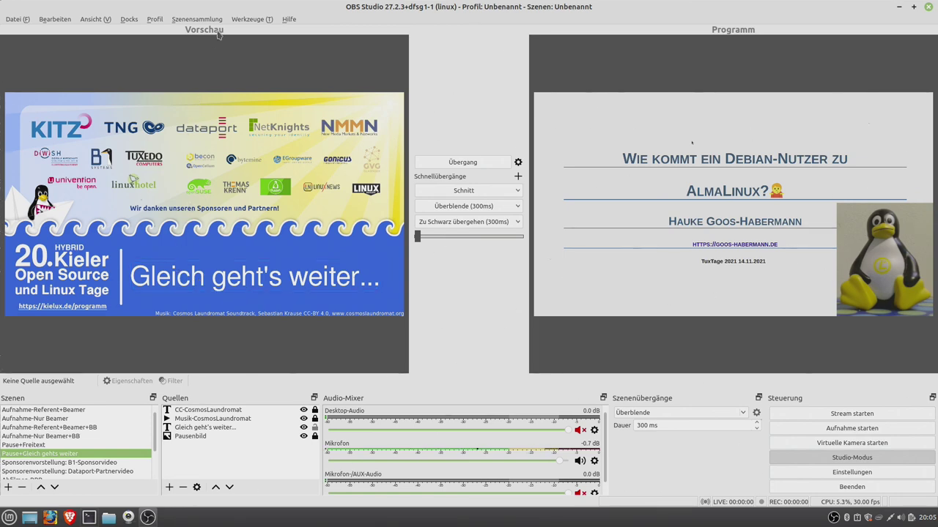
pyautogui.click(462, 162)
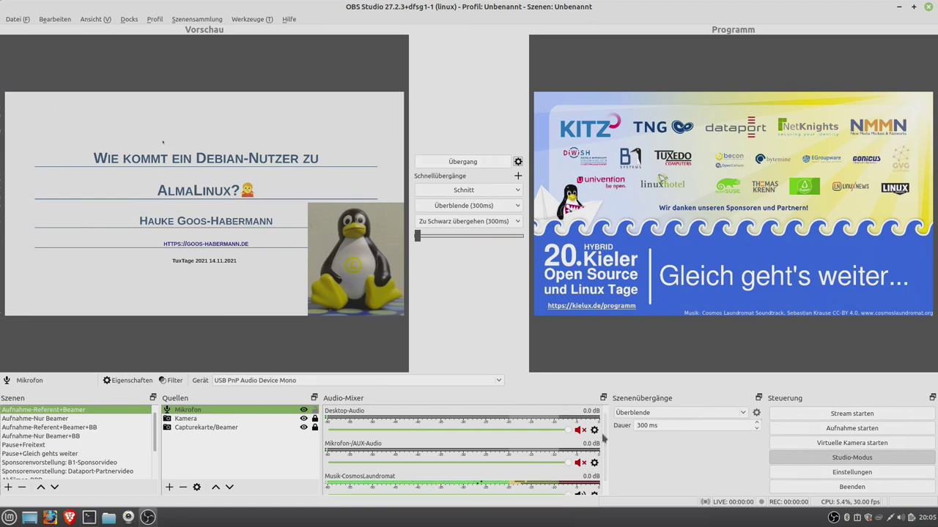
pyautogui.scroll(-1, 604, 438)
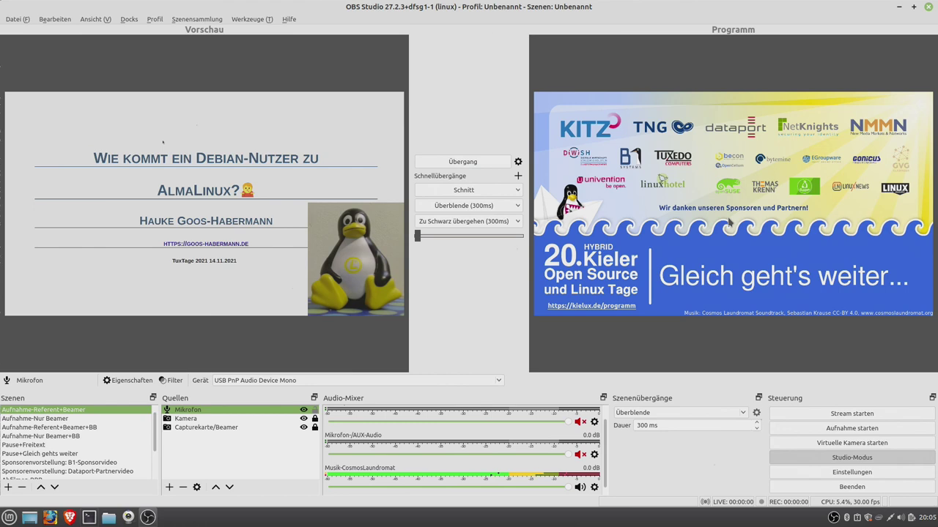
# - In the Pause+Freitext scene, replace the Freitext source's text with "Als nächstes kommt Tux"
pyautogui.click(44, 445)
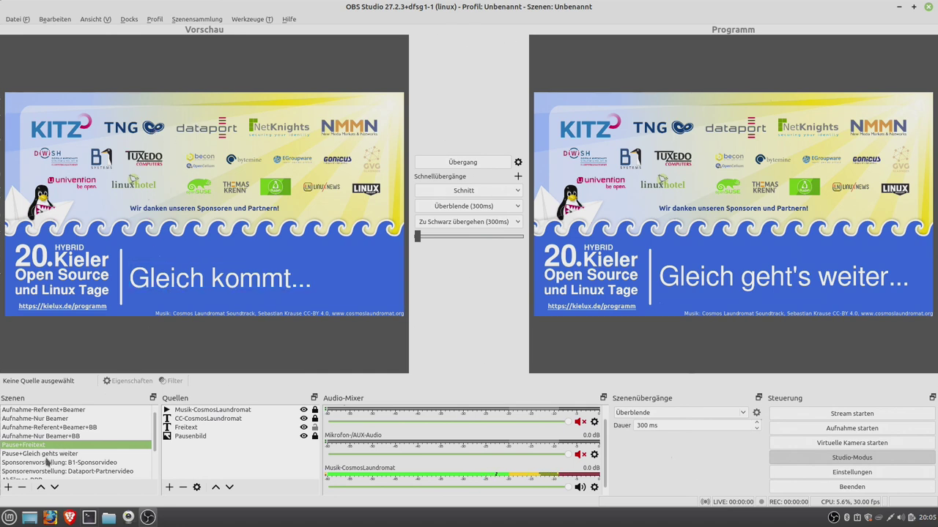
pyautogui.click(174, 290)
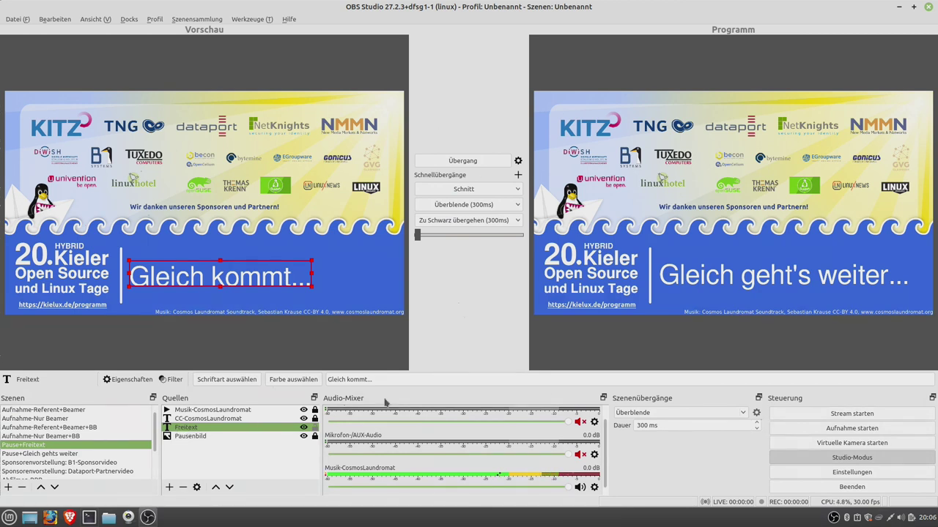
pyautogui.moveTo(389, 379); pyautogui.dragTo(334, 371)
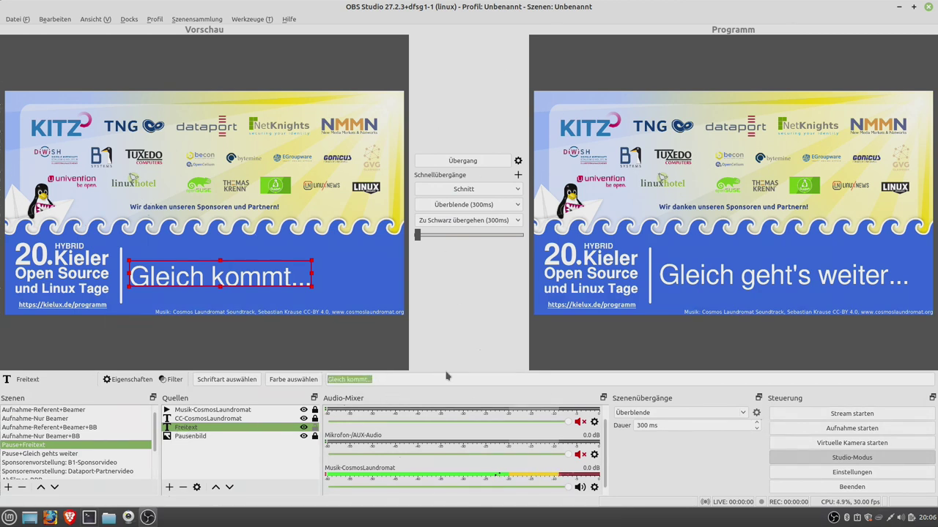
pyautogui.write('Als')
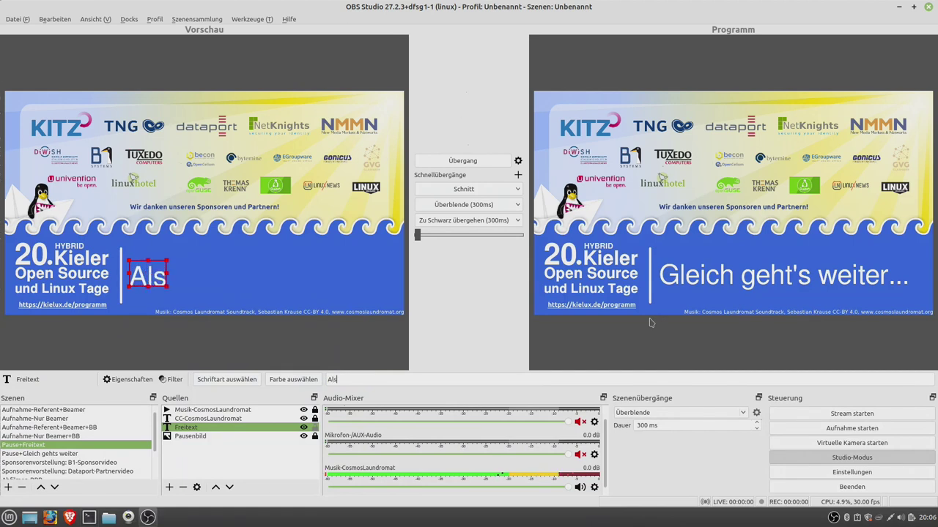
pyautogui.write(' nächstes komm')
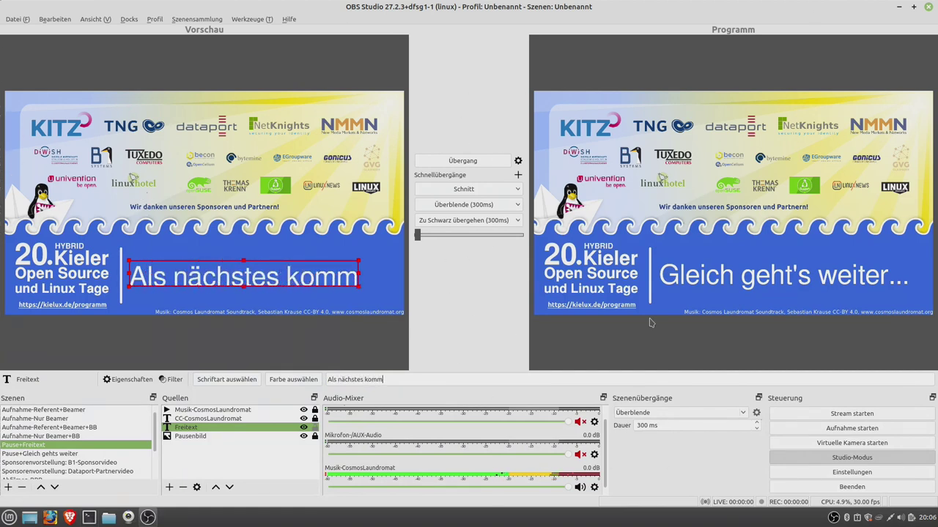
pyautogui.write('t Tux')
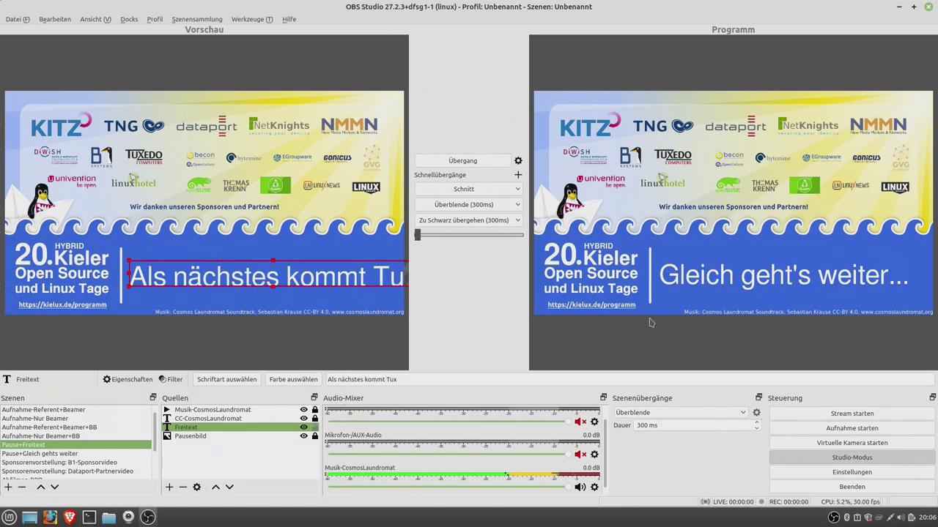
# - Remove "Tux" from the Freitext source, leaving the text "Als nächstes kommt"
pyautogui.press('BackSpace')
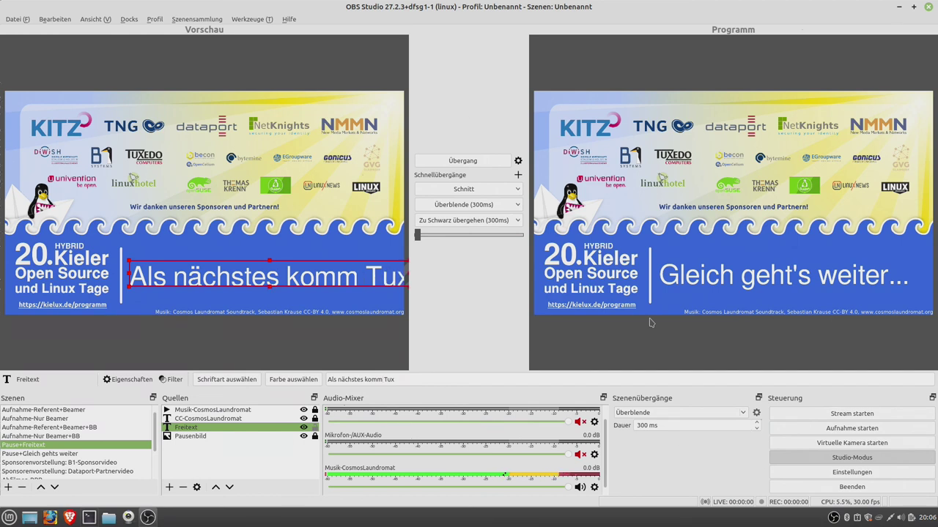
pyautogui.press('Delete')
pyautogui.press('Delete')
pyautogui.press('Delete')
pyautogui.press('Delete')
pyautogui.write('t')
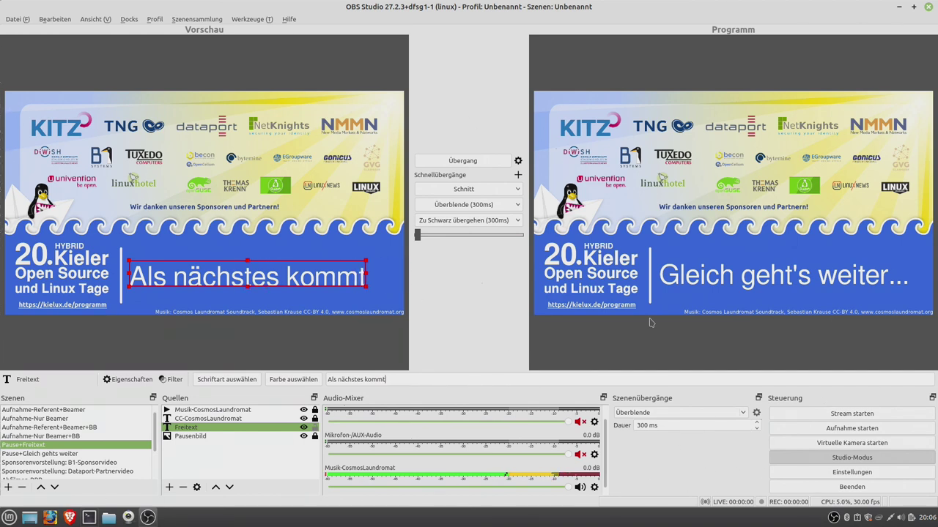
# - Add "Tux" as a second line below "Als nächstes kommt" in the Freitext source's text
pyautogui.doubleClick(186, 431)
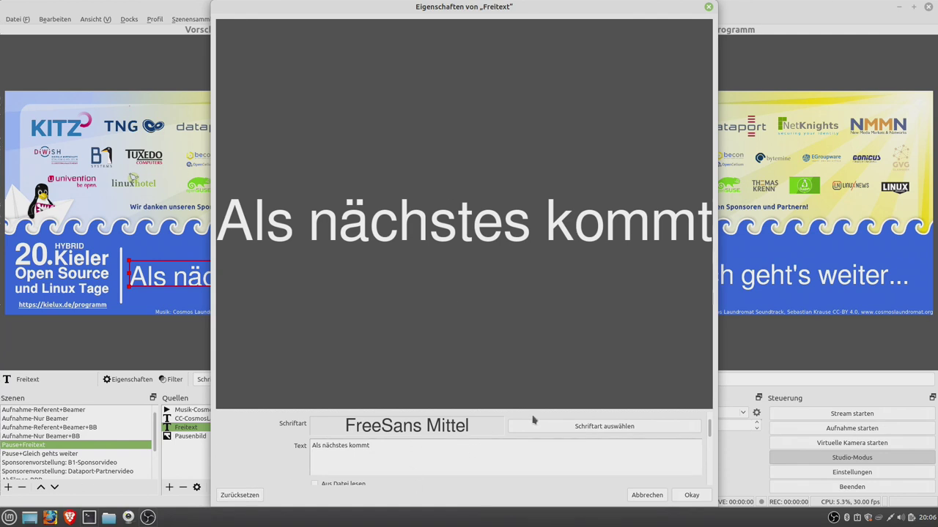
pyautogui.write('Te')
pyautogui.press('BackSpace')
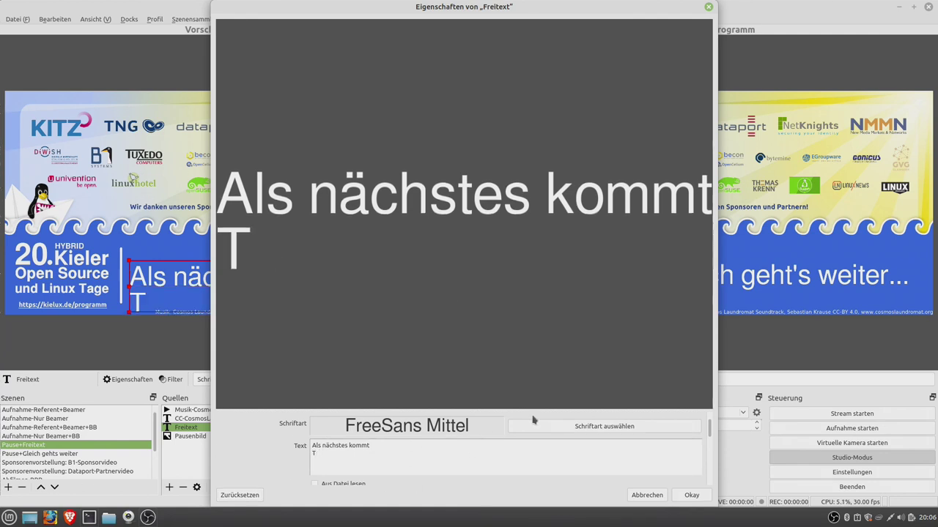
pyautogui.write('ux')
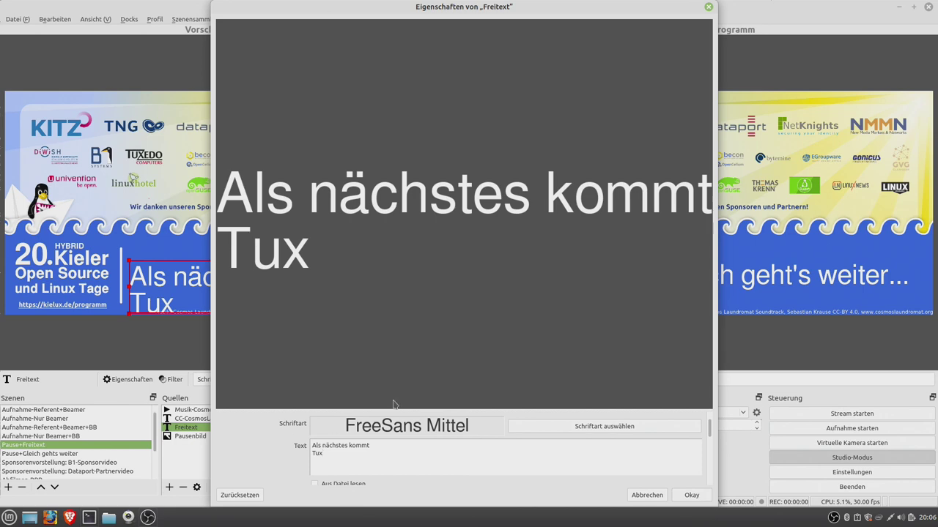
pyautogui.click(692, 495)
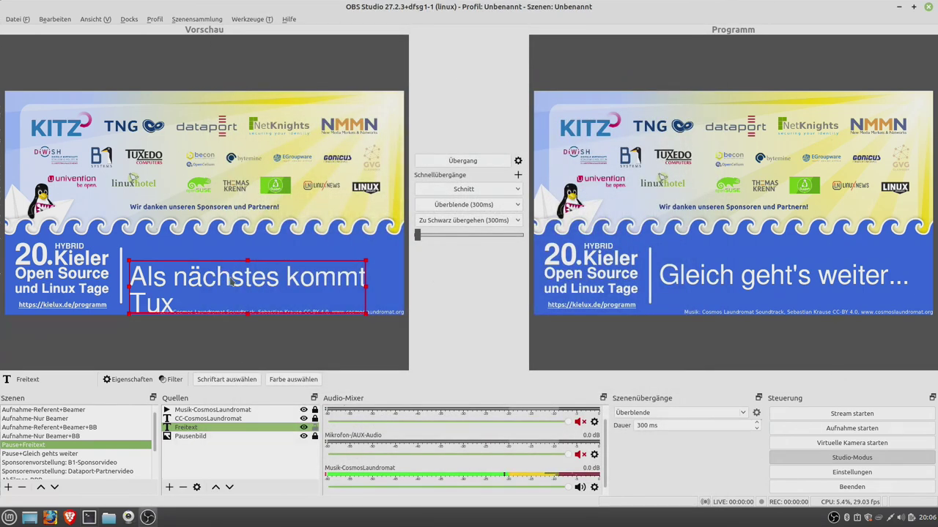
# - Move the two-line Freitext source up clear of the music credit line and transition the Pause+Freitext scene to the program output
pyautogui.moveTo(222, 280); pyautogui.dragTo(223, 264)
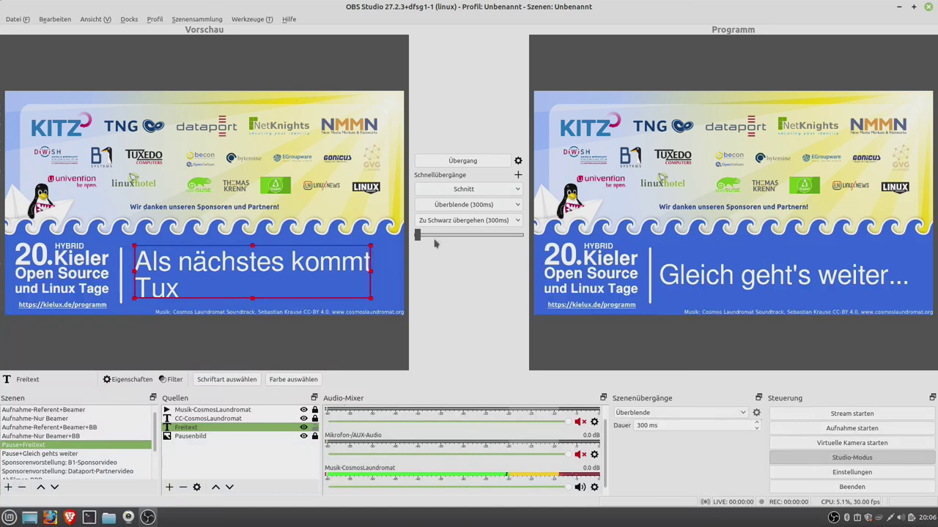
pyautogui.click(464, 160)
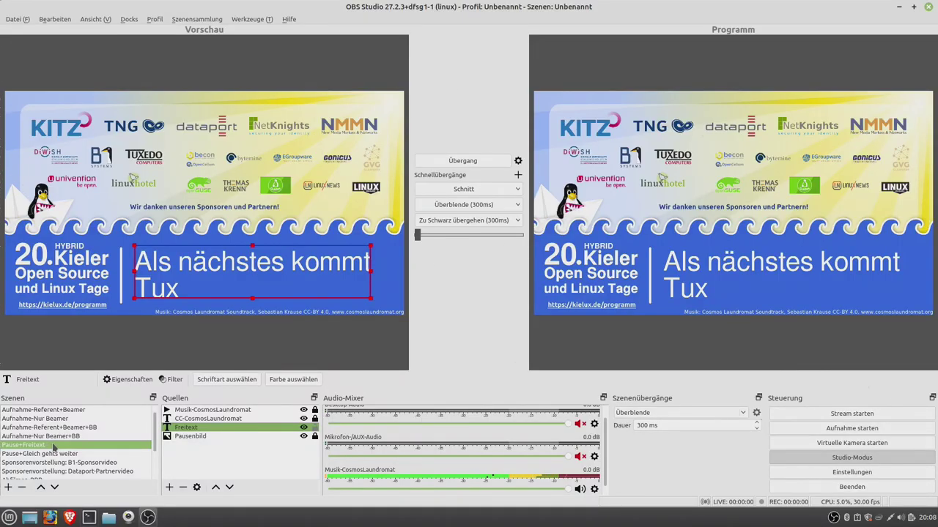
# - Check the local video file set for the Dataport-Partnervideo source and transition its sponsor scene to the program output
pyautogui.click(96, 471)
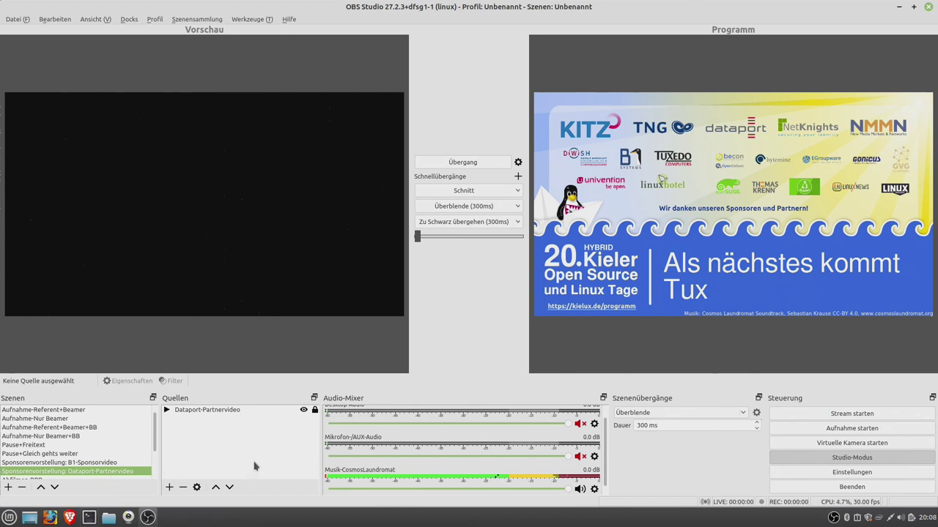
pyautogui.click(215, 414)
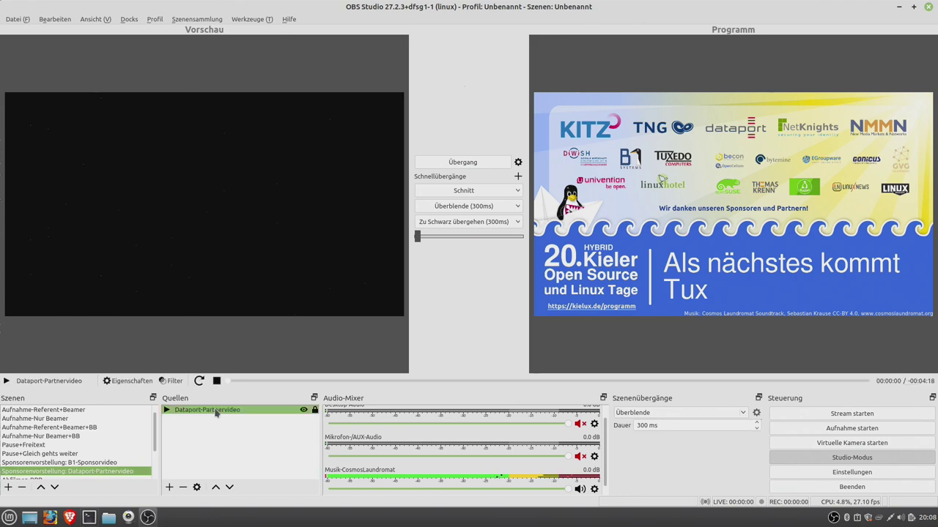
pyautogui.doubleClick(216, 413)
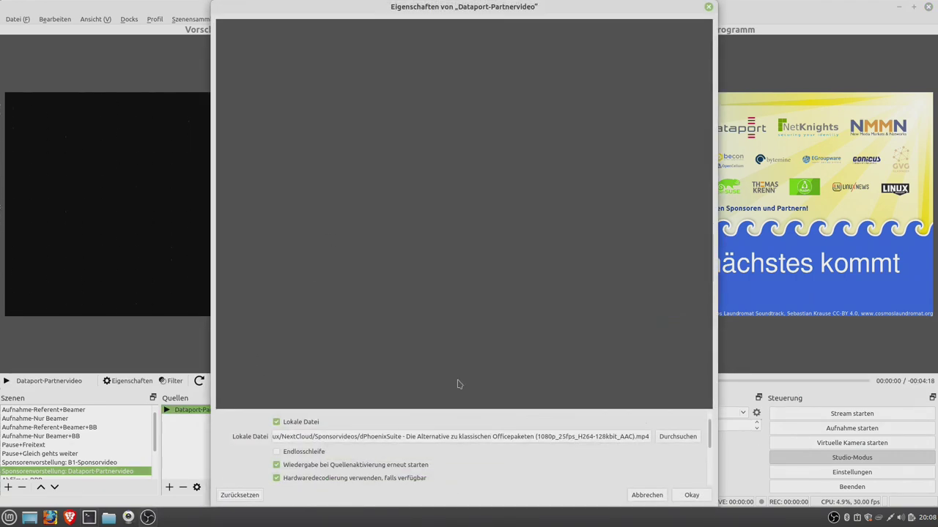
pyautogui.click(331, 438)
pyautogui.hotkey('shift', 'Home')
pyautogui.hotkey('shift', 'End')
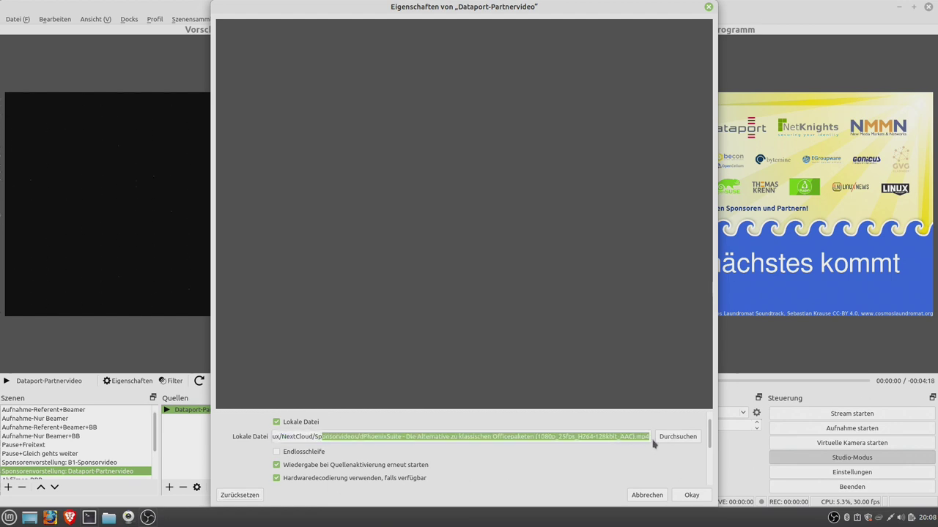
pyautogui.press('End')
pyautogui.click(692, 495)
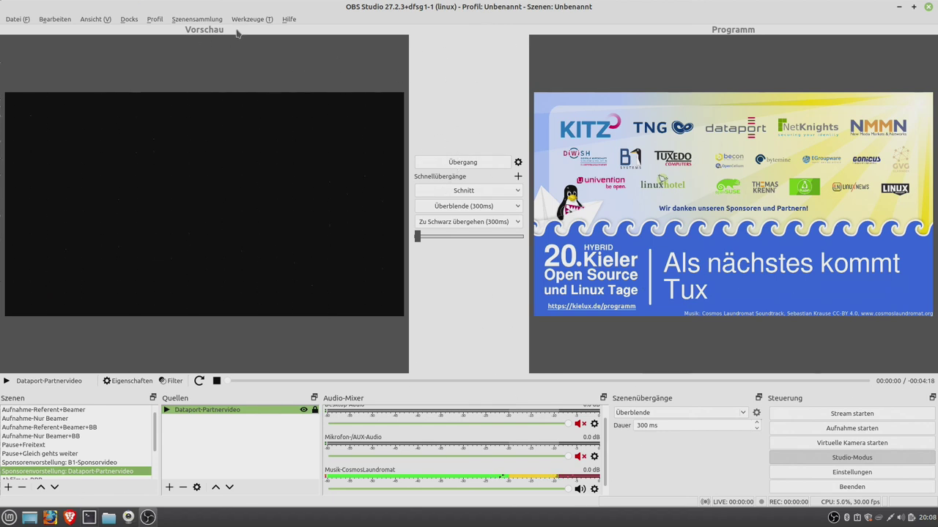
pyautogui.click(457, 162)
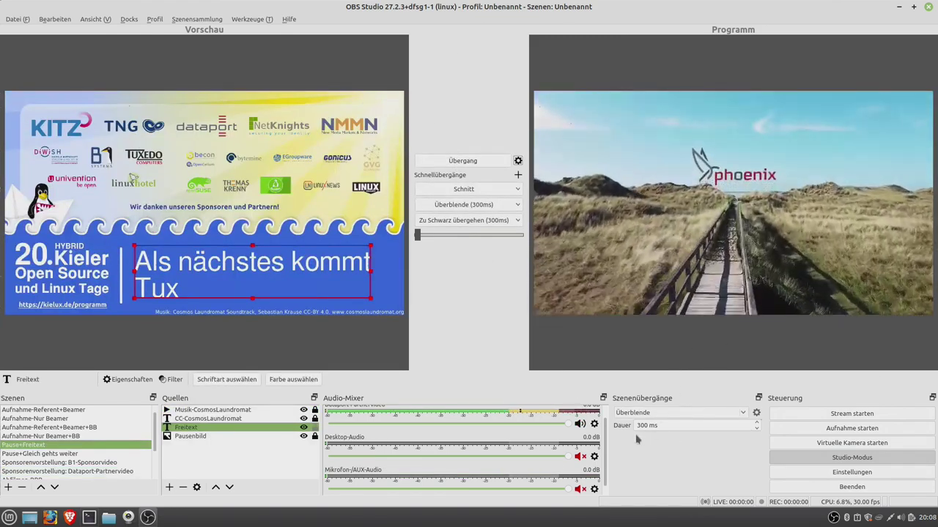
# - Open the advanced audio properties for the Dataport-Partnervideo source in the audio mixer
pyautogui.scroll(1, 605, 440)
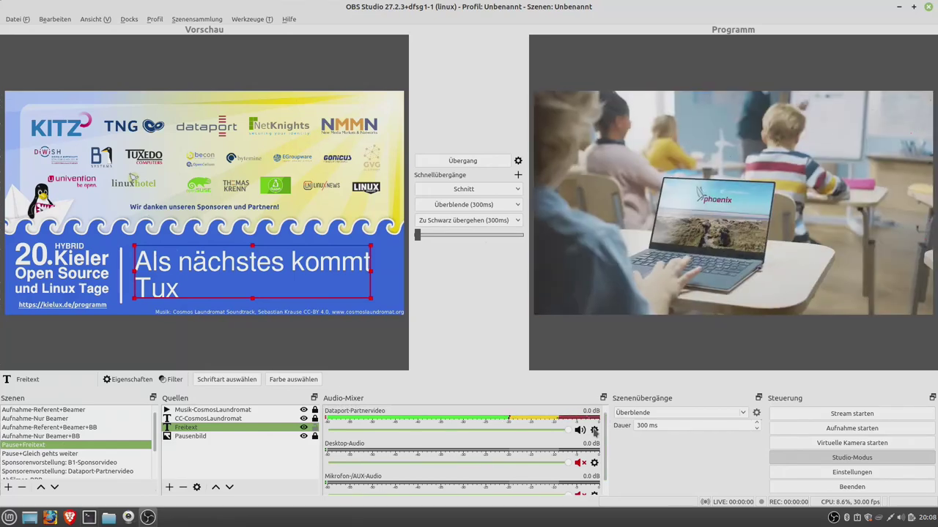
pyautogui.click(594, 430)
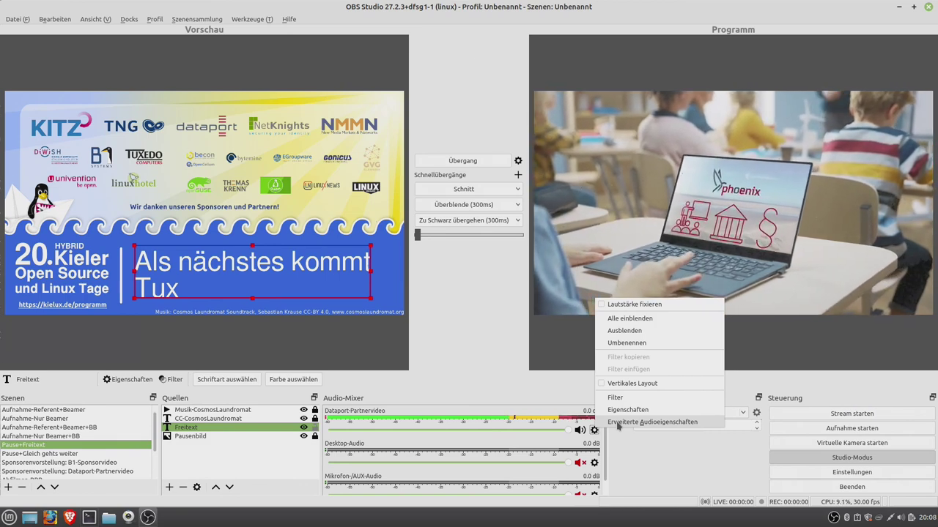
pyautogui.click(617, 423)
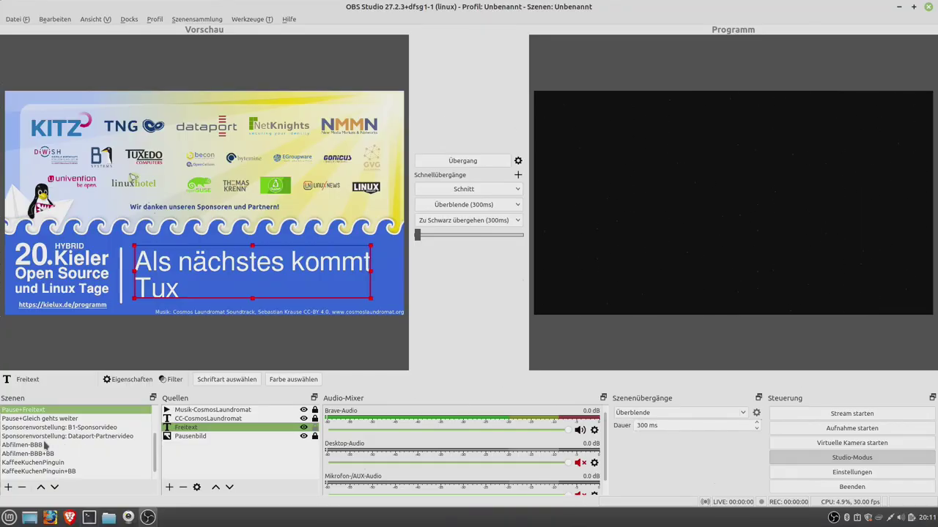
# - In the Abfilmen-BBB scene, examine which screens the Brave-Vollbild source can capture
pyautogui.click(41, 445)
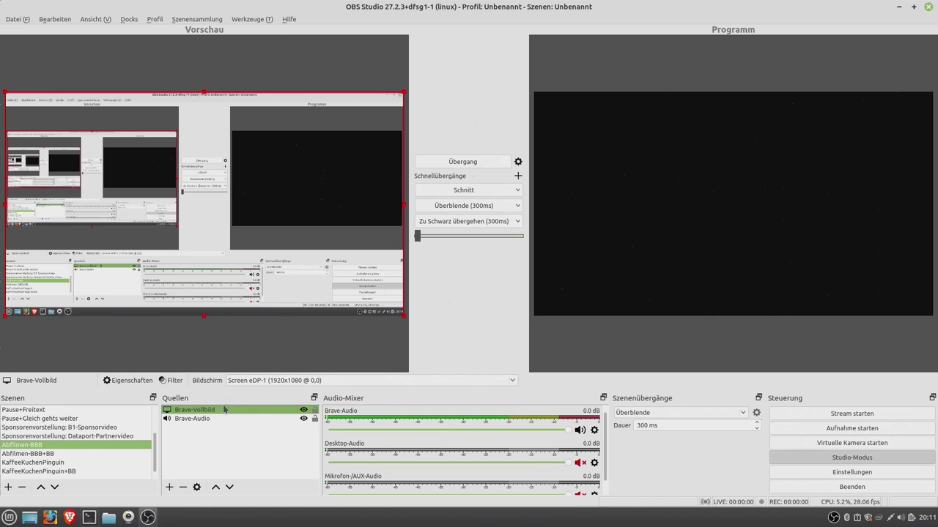
pyautogui.click(249, 382)
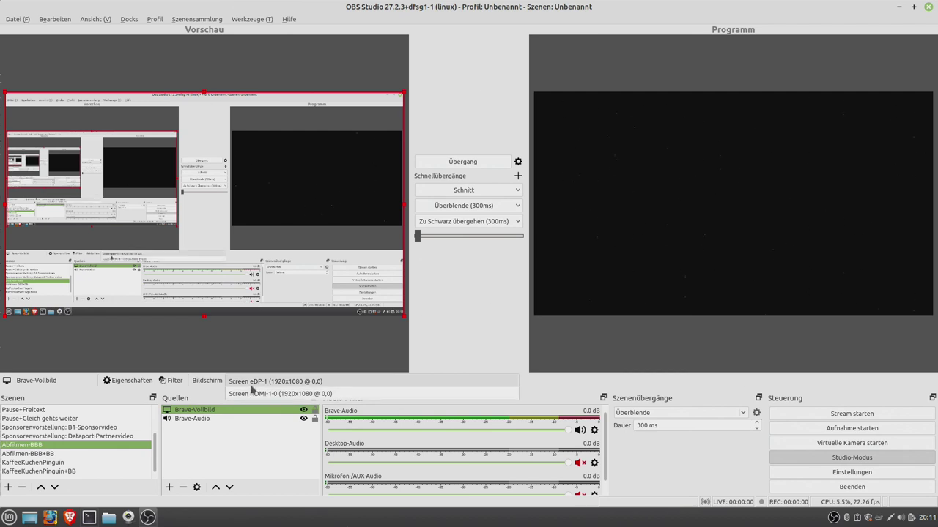
pyautogui.click(236, 399)
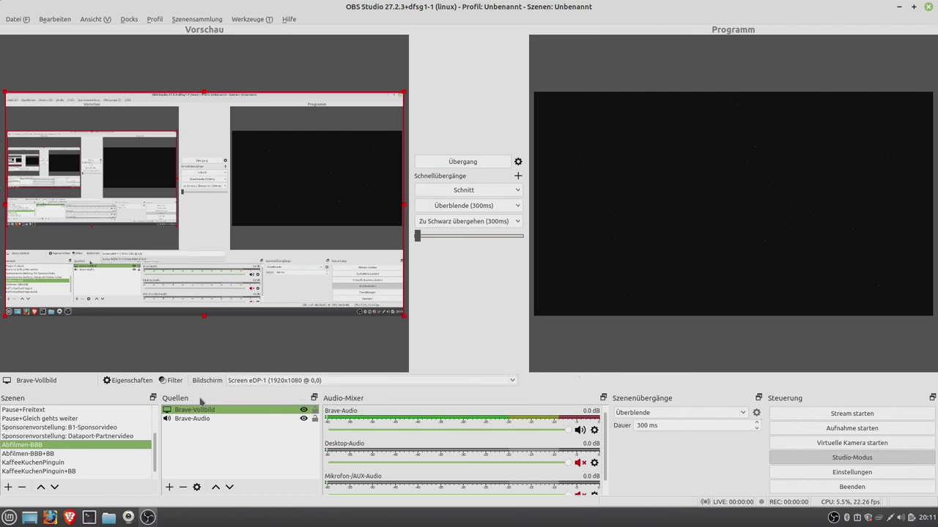
pyautogui.click(236, 381)
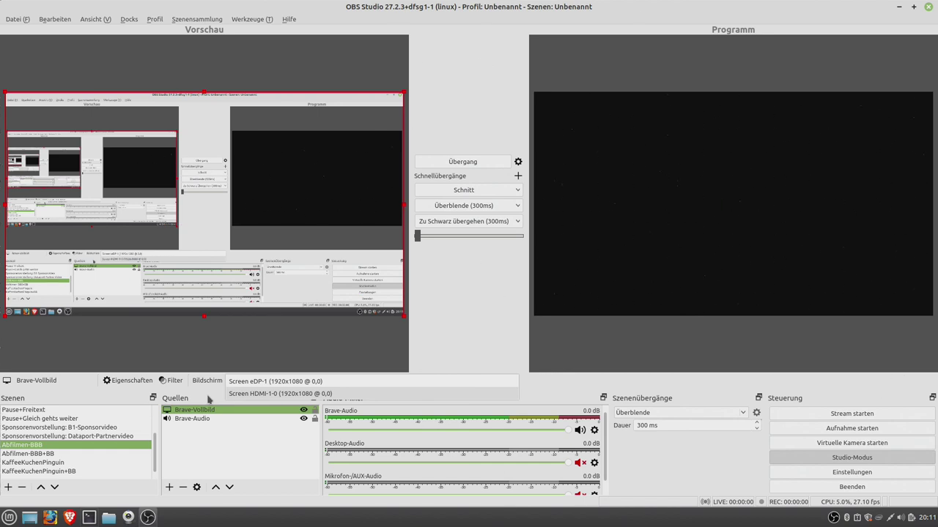
pyautogui.click(209, 398)
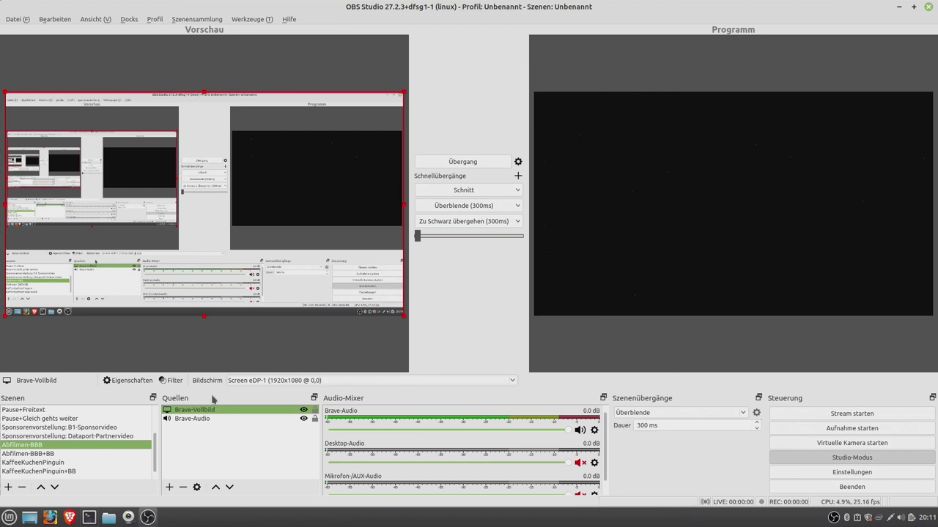
pyautogui.click(232, 382)
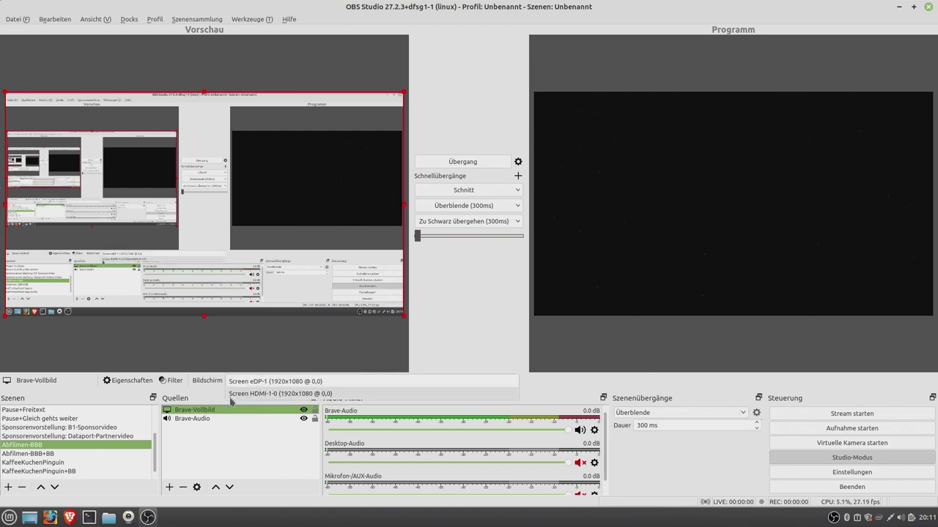
pyautogui.click(231, 458)
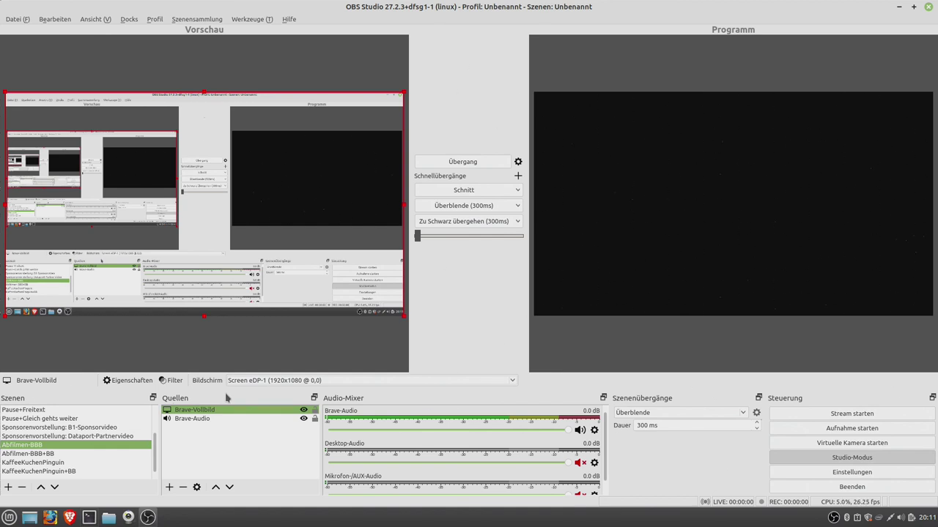
# - Examine the device choices for the Brave-Audio source and pick Default
pyautogui.click(203, 420)
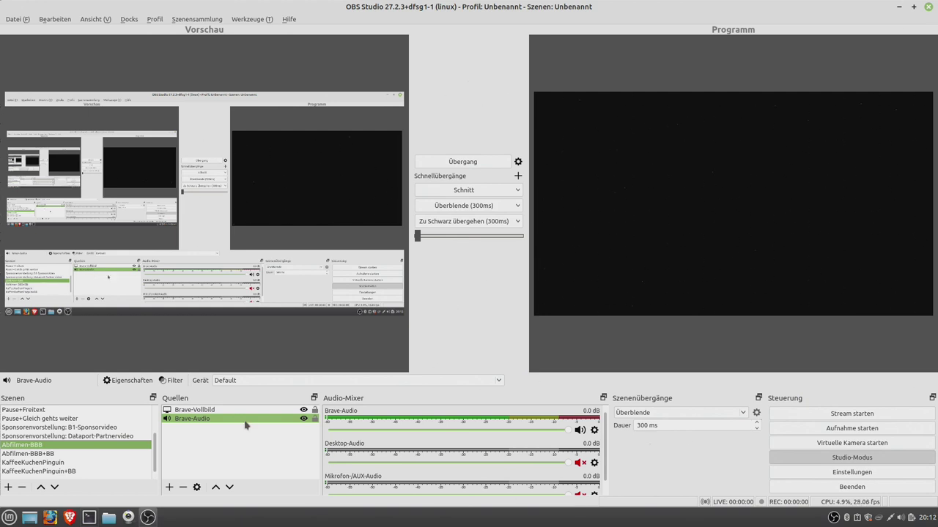
pyautogui.click(257, 381)
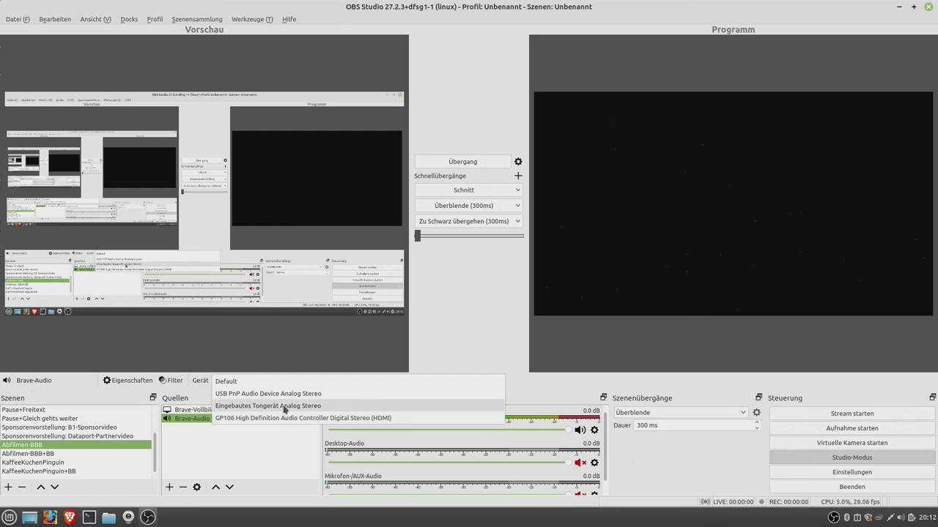
pyautogui.click(245, 383)
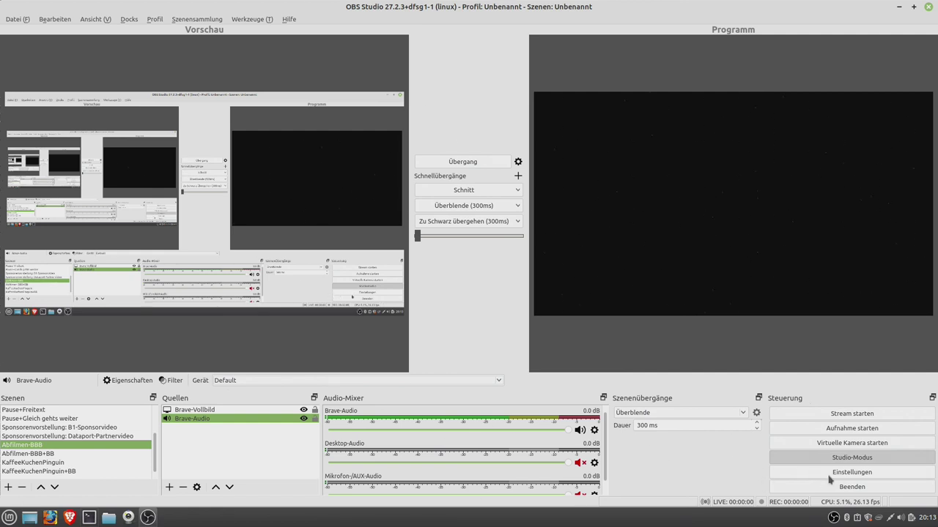
# - Examine the monitoring device choices in the audio settings and pick Monitor of Eingebautes Tongerät Analog Stereo
pyautogui.click(857, 476)
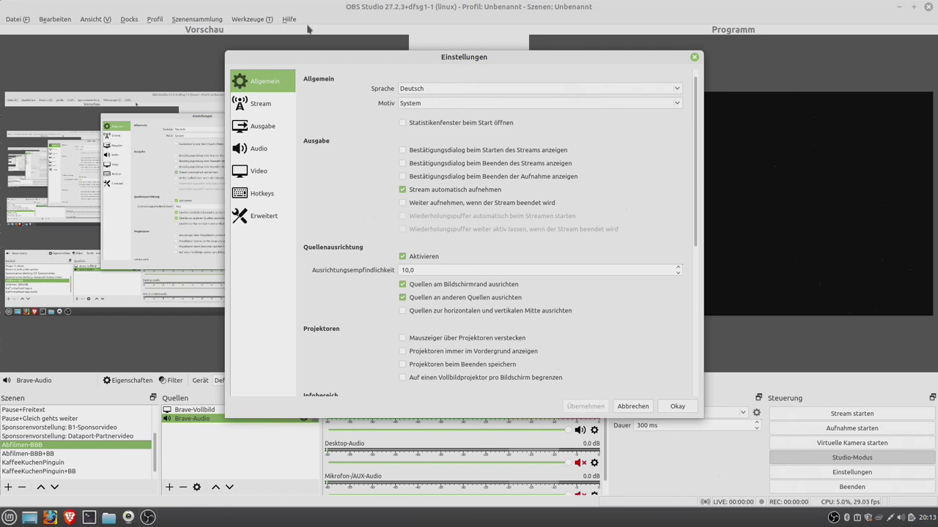
pyautogui.click(258, 152)
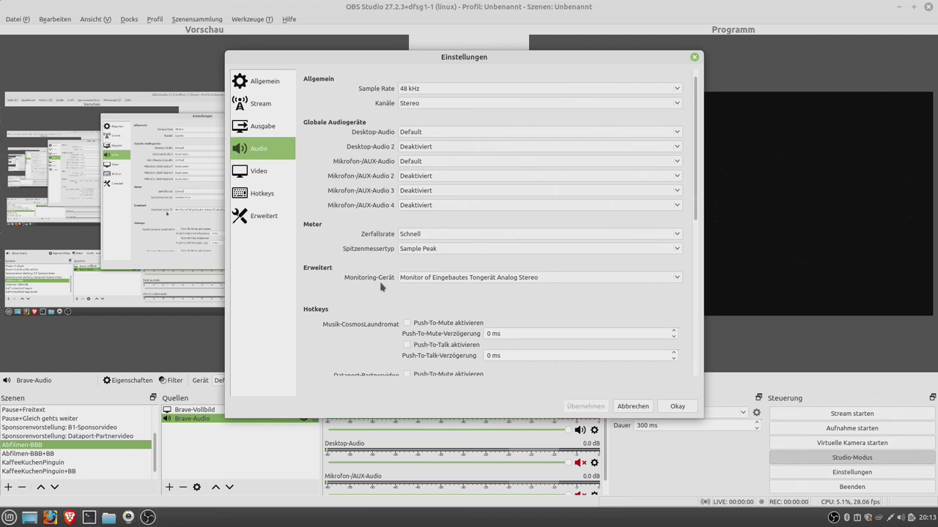
pyautogui.click(429, 282)
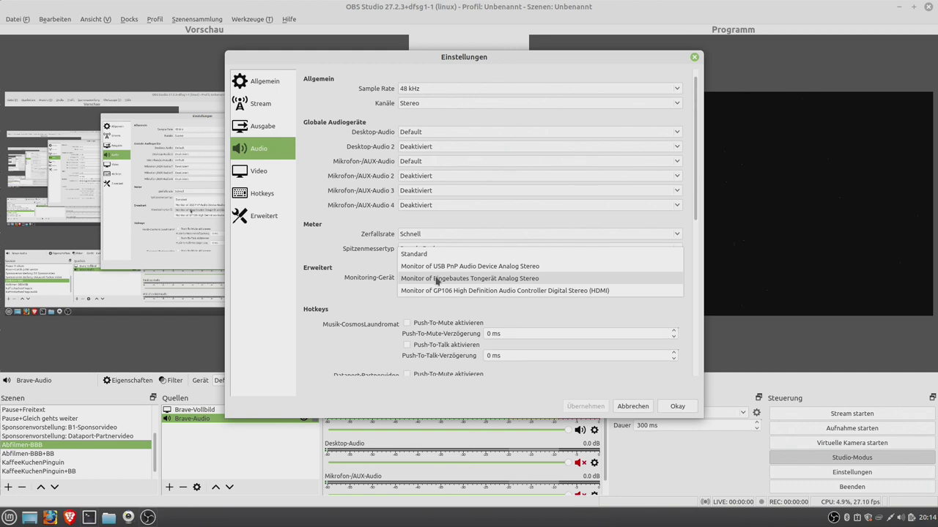
pyautogui.click(437, 279)
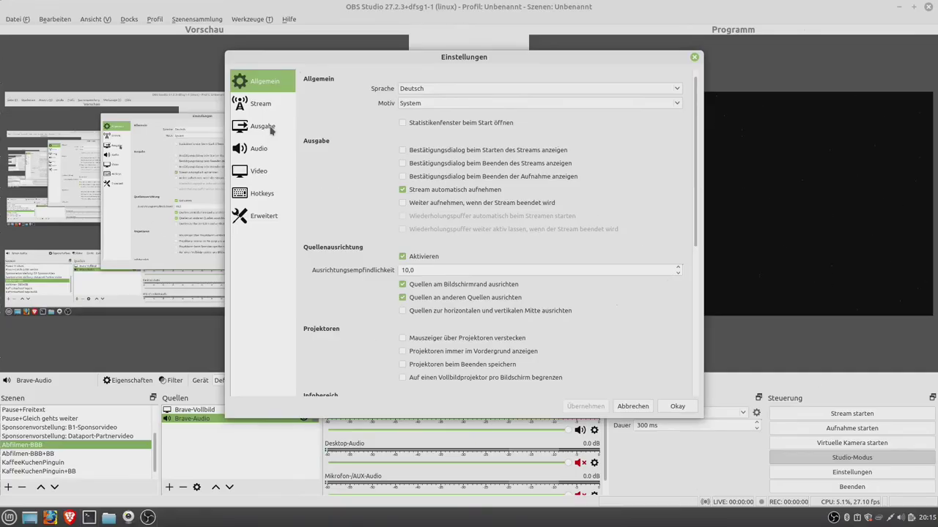
# - Review the output settings for streaming and recording, including the available recording quality options
pyautogui.click(270, 129)
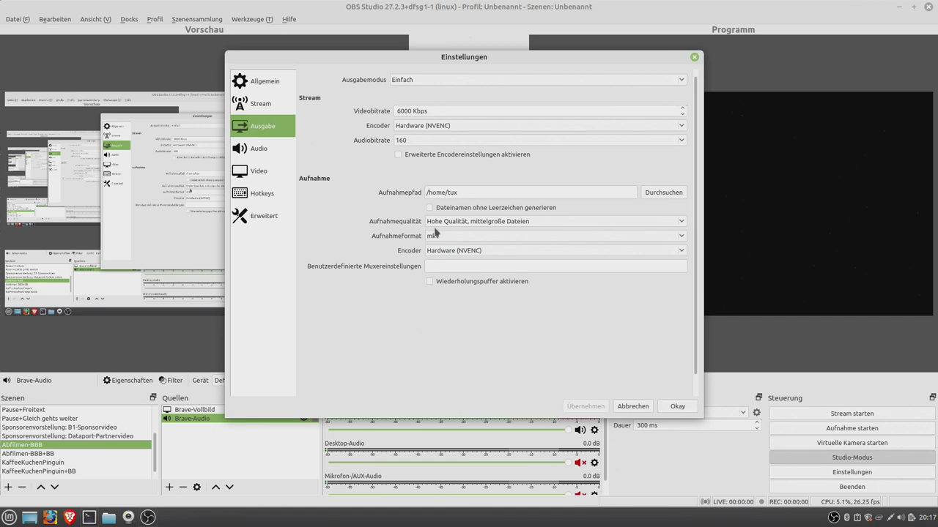
pyautogui.click(503, 221)
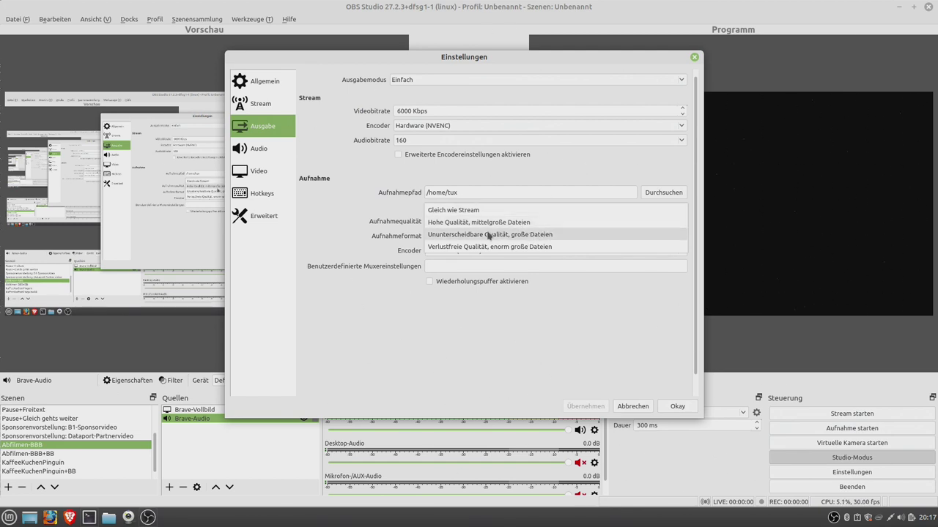
pyautogui.click(390, 210)
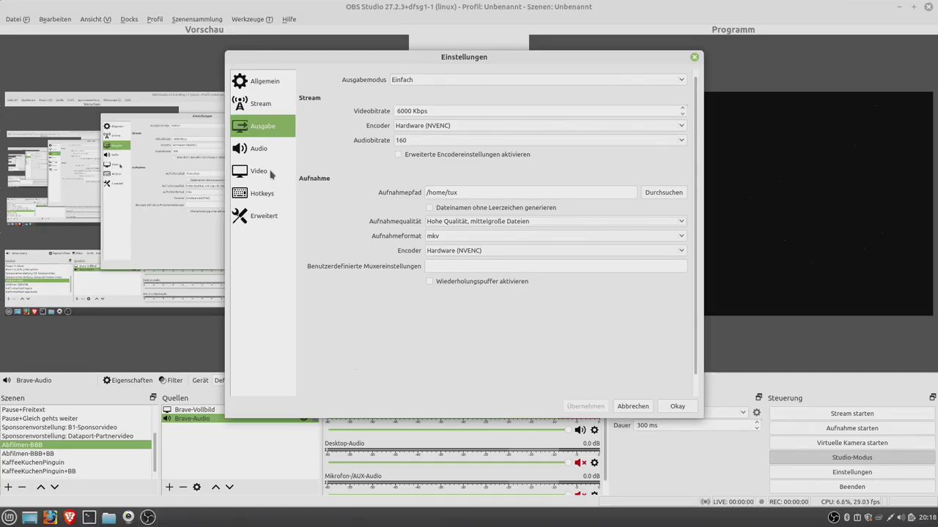
# - Review the video settings, including the resolutions and the available common FPS values
pyautogui.click(271, 173)
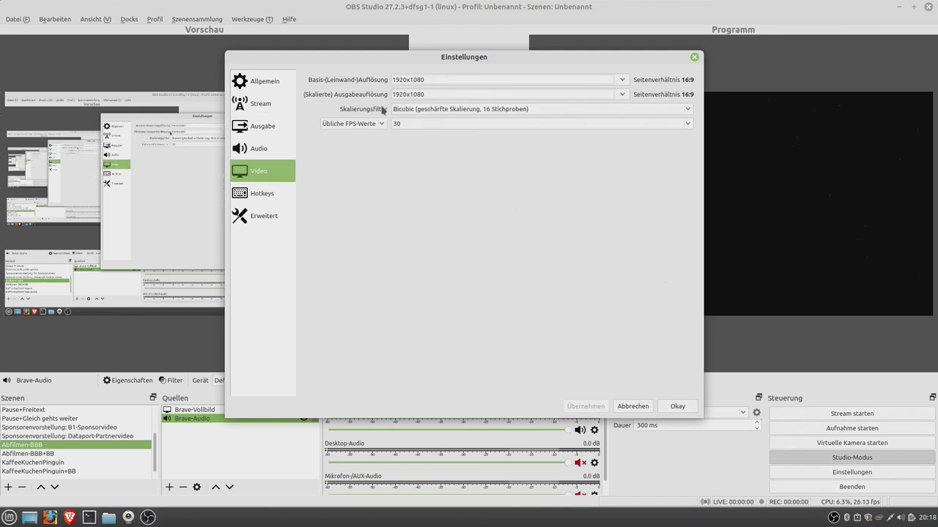
pyautogui.moveTo(359, 59); pyautogui.dragTo(663, 91)
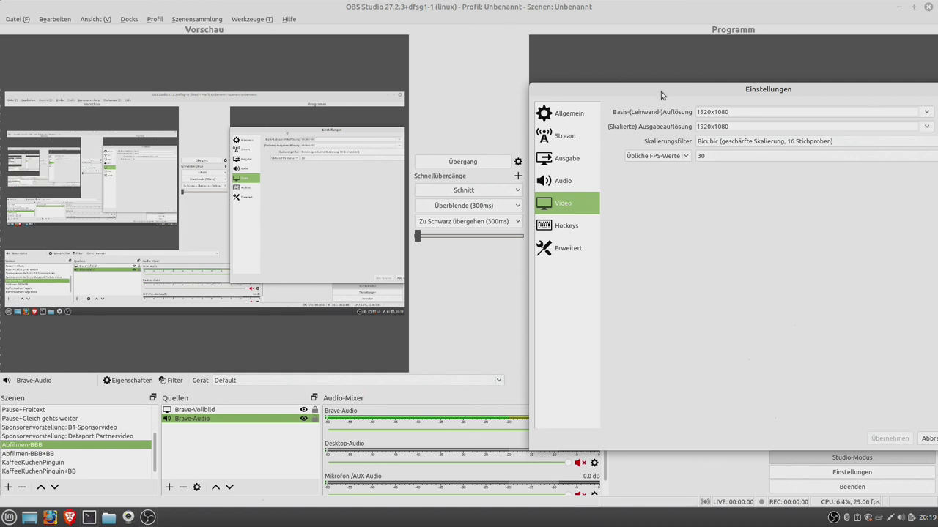
pyautogui.moveTo(601, 91); pyautogui.dragTo(212, 93)
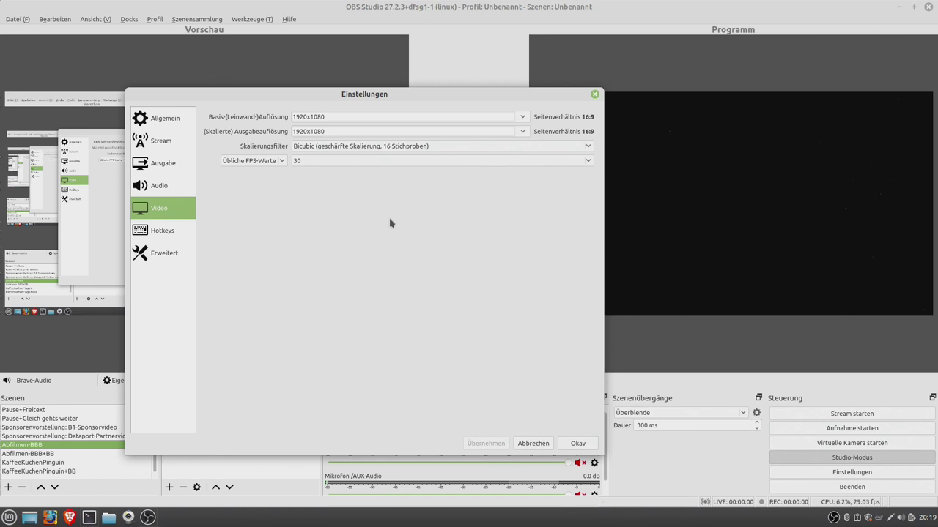
pyautogui.click(591, 164)
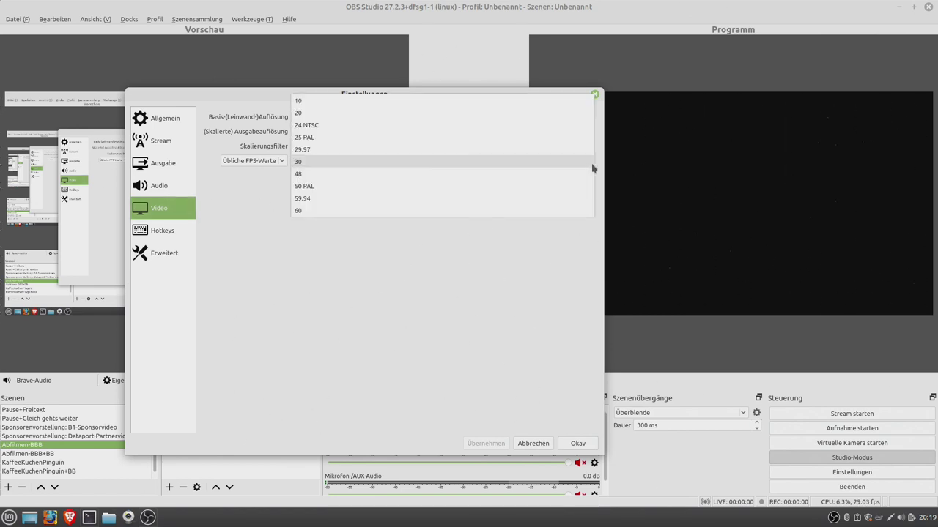
pyautogui.click(514, 276)
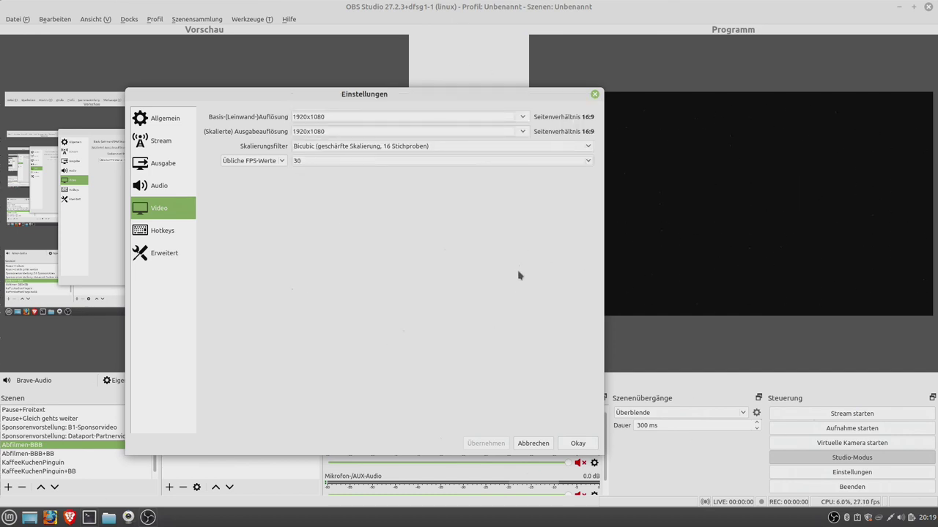